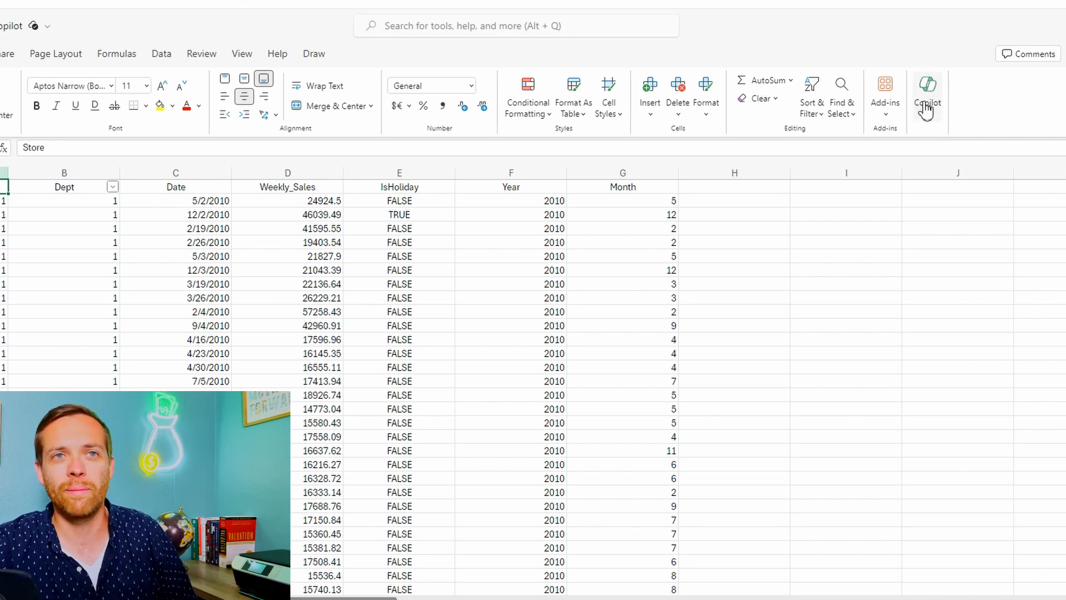
Open Copilot beside the retail sales data and make its prompt box ready for input
left_click(921, 103)
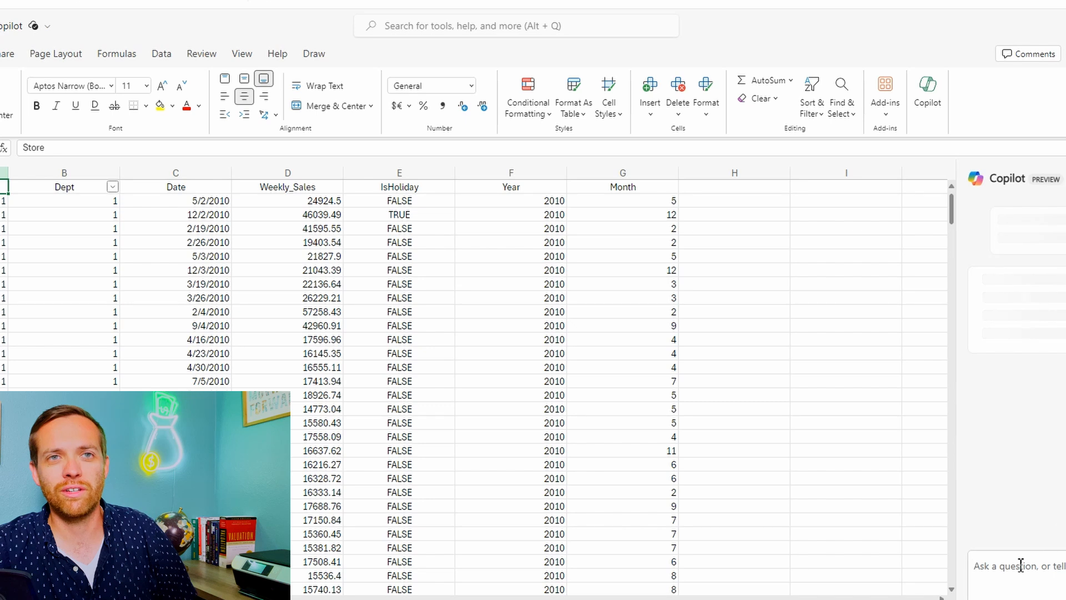
left_click(1047, 572)
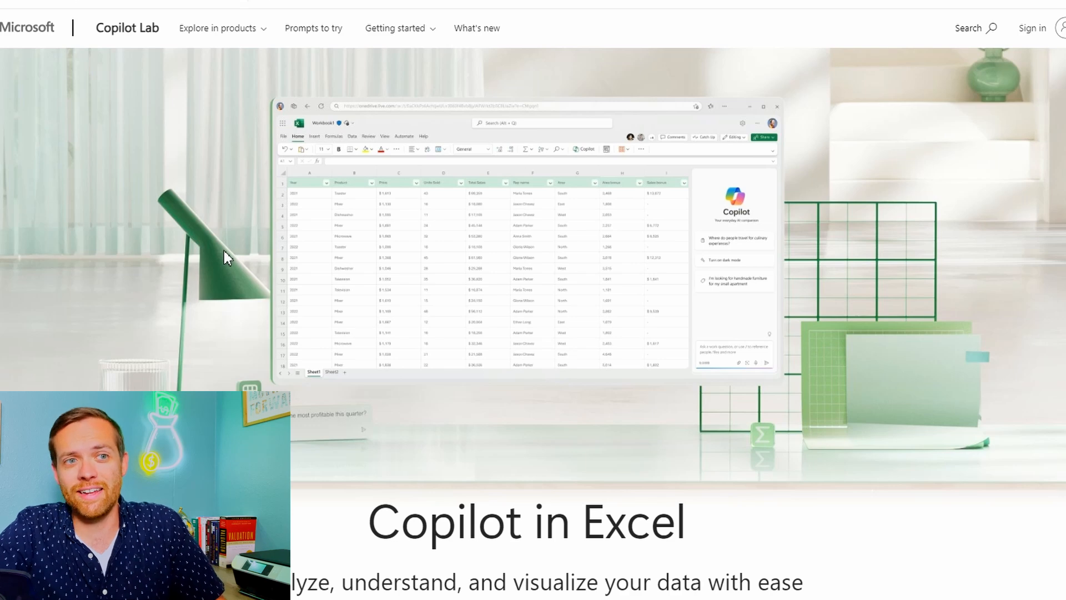
Examine the Copilot in Excel page on Copilot Lab, covering its capabilities and feature sections down to the sample prompts
scroll(224, 251, "down", 6)
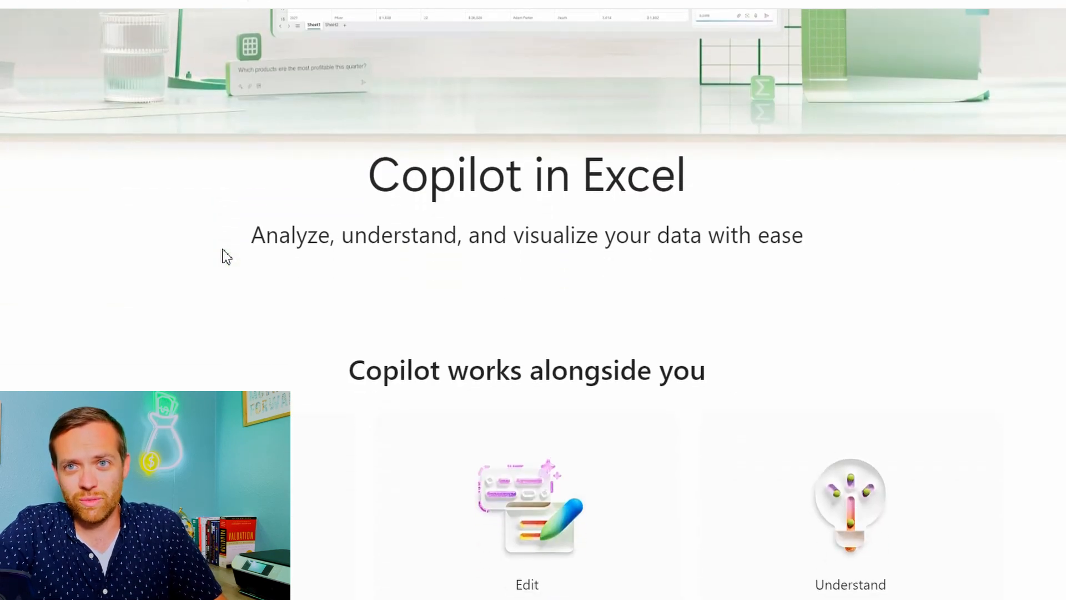
scroll(225, 256, "down", 1)
scroll(225, 256, "down", 1)
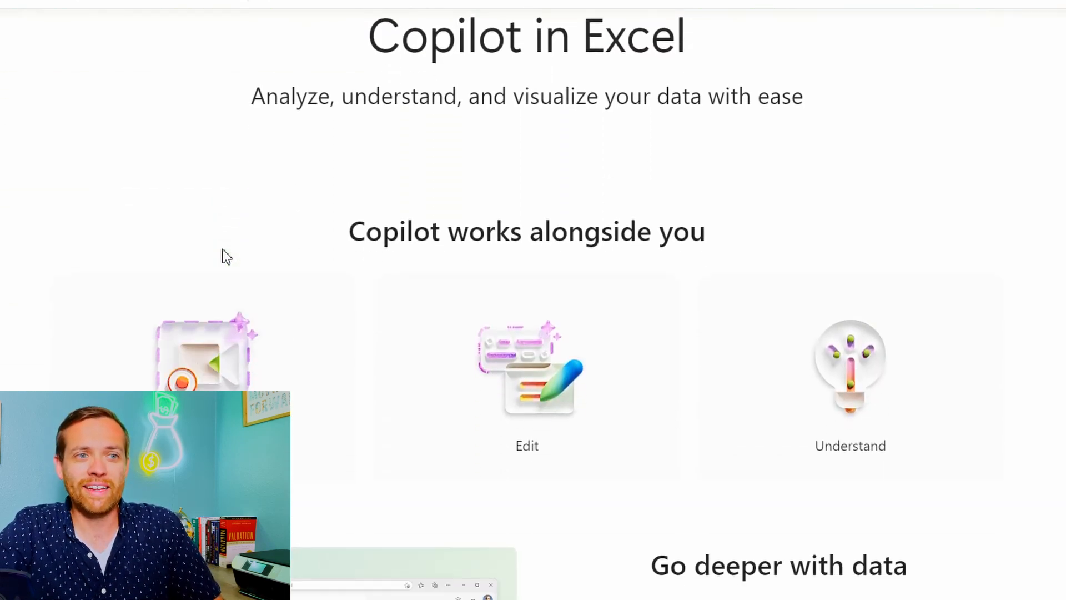
scroll(227, 256, "down", 2)
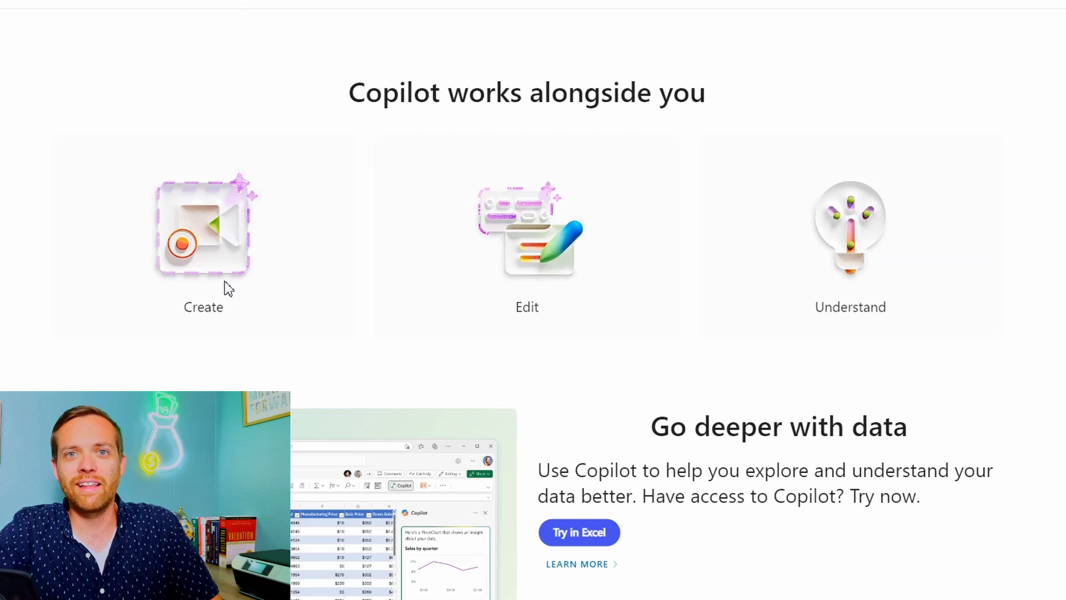
scroll(227, 286, "down", 6)
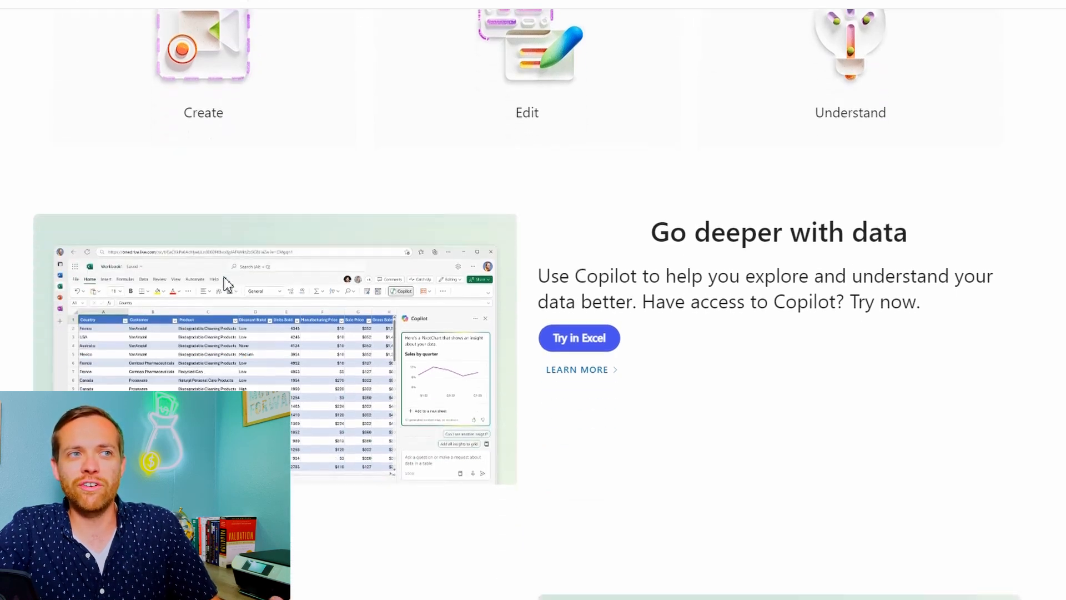
scroll(223, 273, "down", 3)
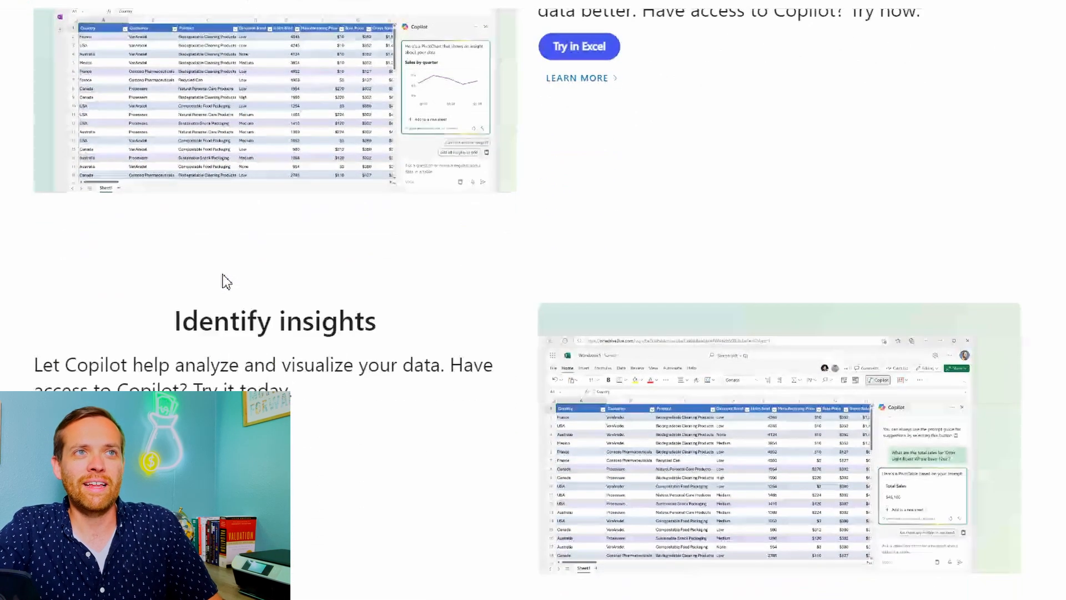
scroll(222, 273, "up", 3)
scroll(222, 274, "down", 1)
scroll(225, 279, "down", 11)
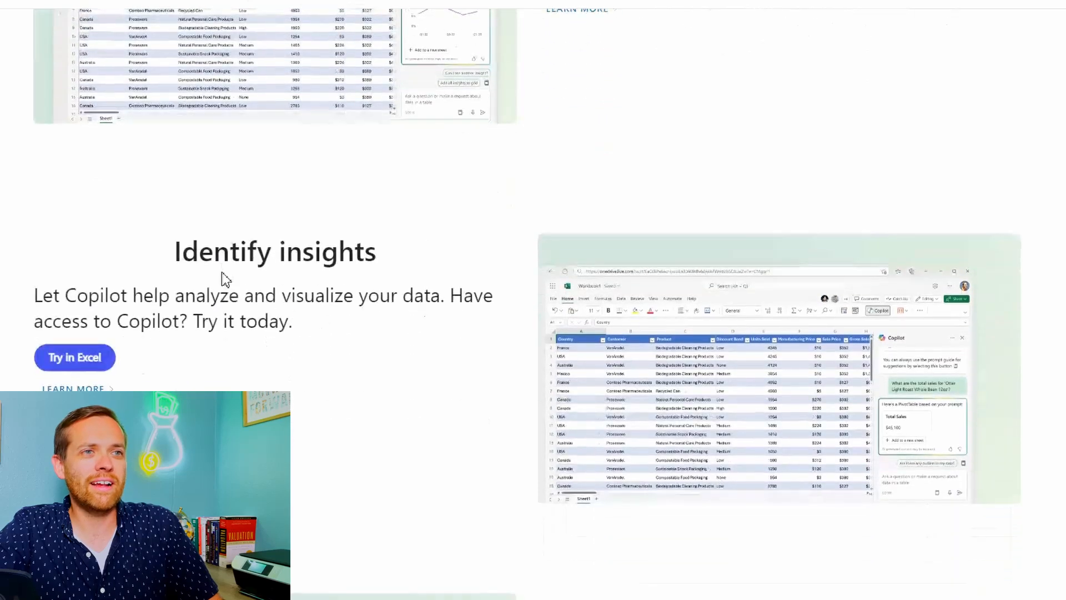
scroll(225, 279, "down", 7)
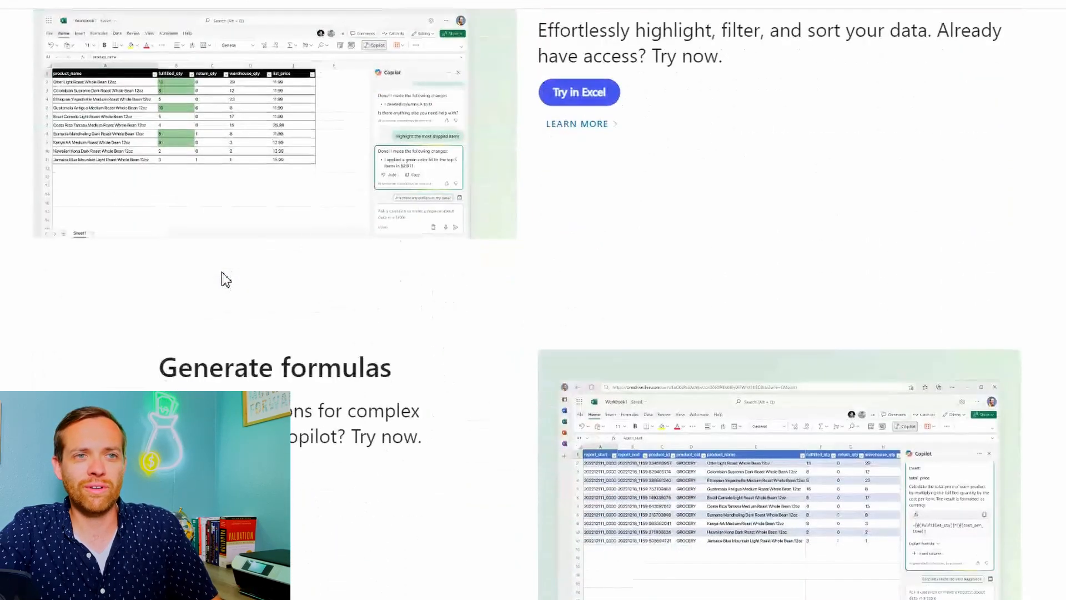
scroll(225, 279, "down", 4)
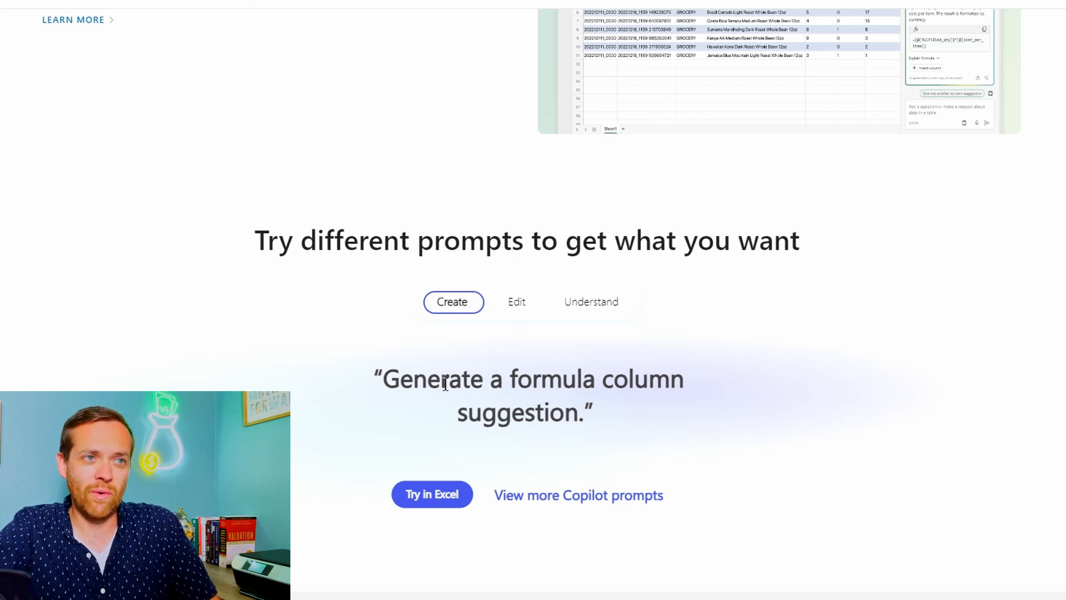
View the sample prompts for the Edit and Understand categories on the Copilot in Excel page
left_click(508, 304)
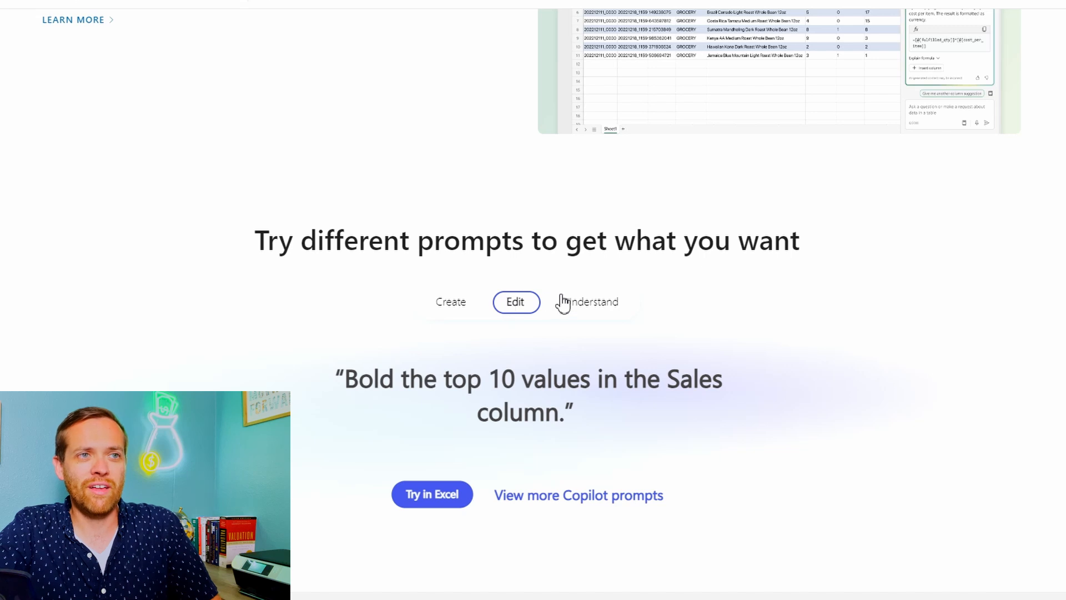
left_click(578, 304)
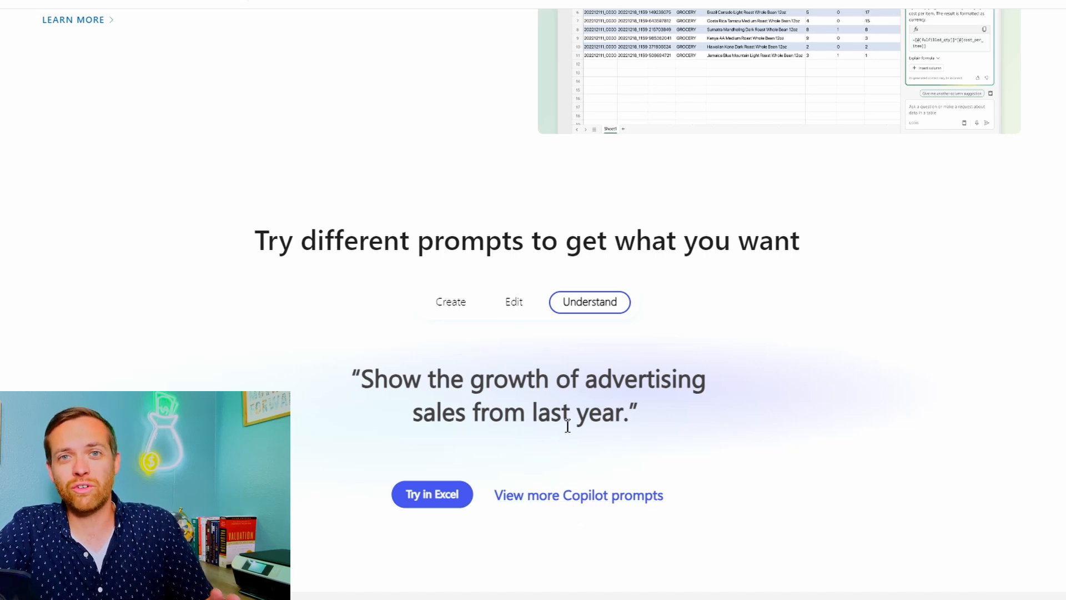
scroll(567, 422, "up", 10)
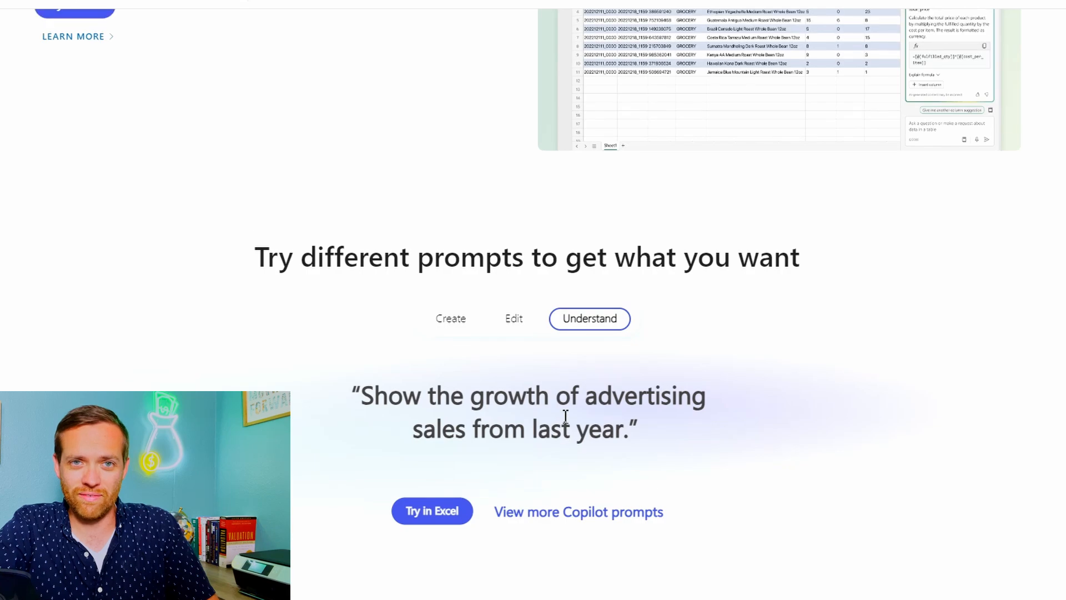
scroll(565, 416, "up", 15)
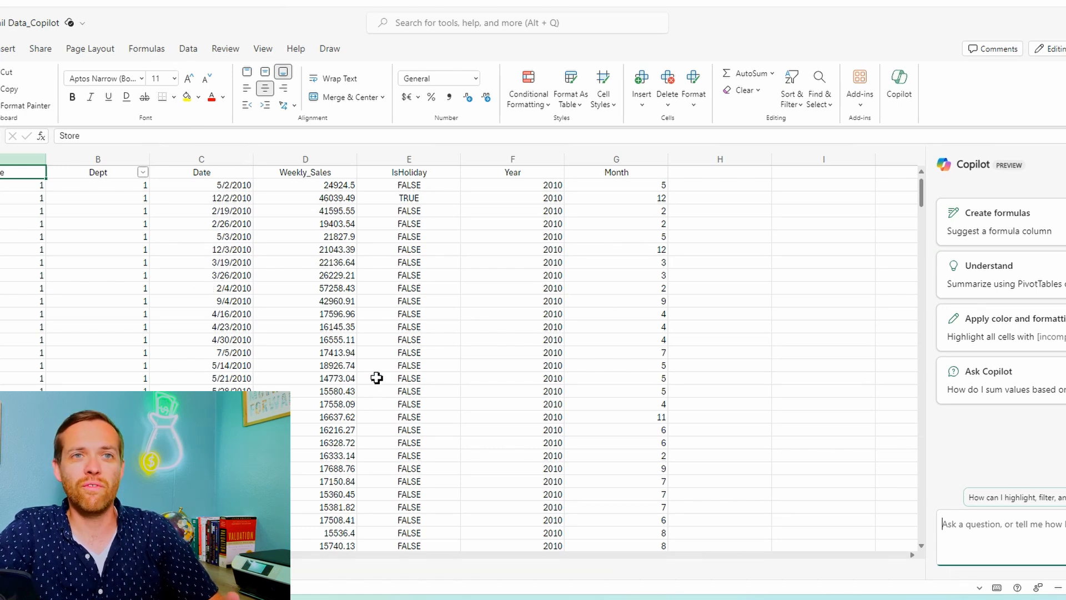
Inspect the sales data in the Excel workbook, check the sheet with store cities, types and sizes, and return to the sales sheet
mouse_move(920, 194)
left_mouse_down()
mouse_move(920, 245)
mouse_move(921, 186)
left_mouse_up()
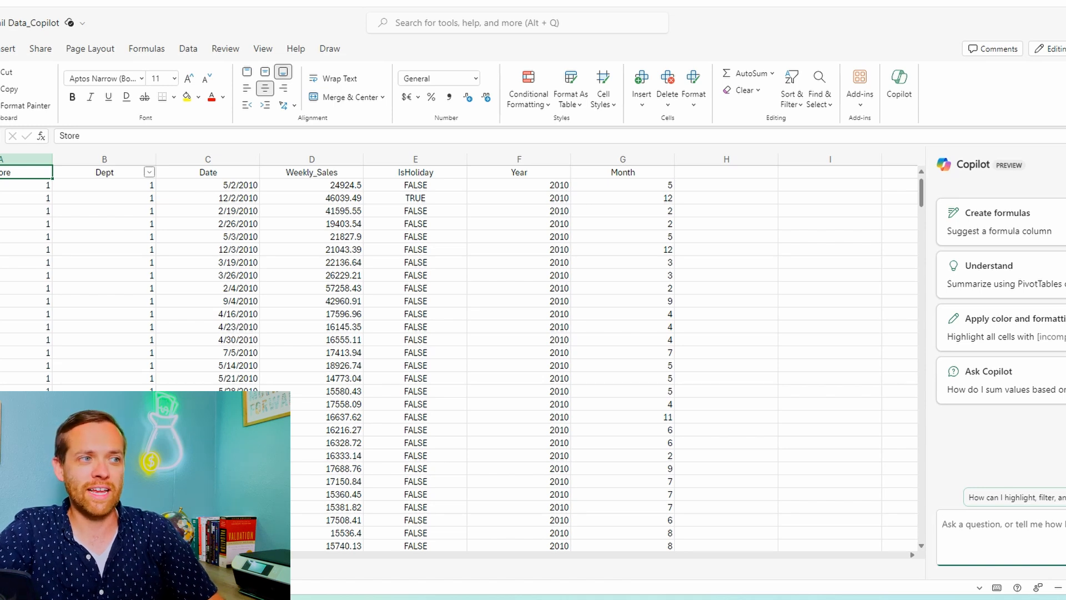
left_click(150, 568)
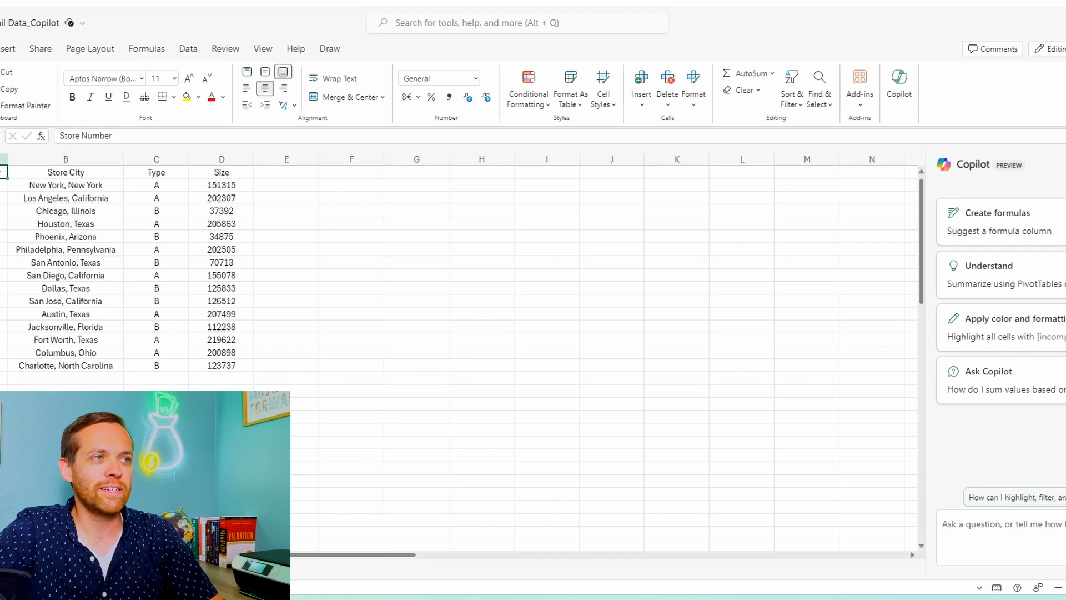
left_click(61, 568)
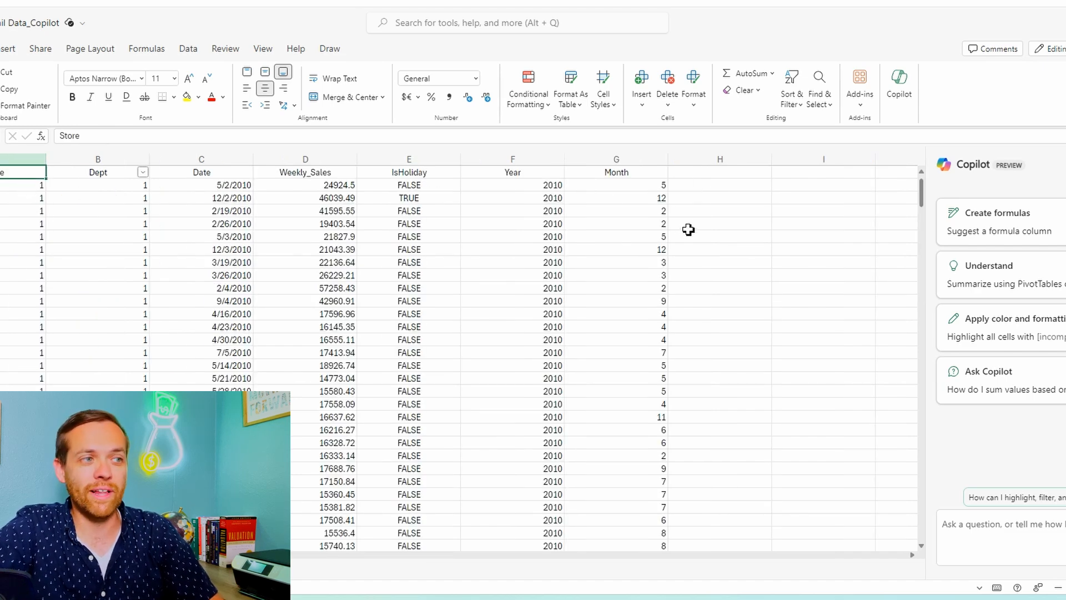
Convert the whole sales data range A1:G148022 into a table with headers and show its table design options
key("ctrl+a")
key("alt+n")
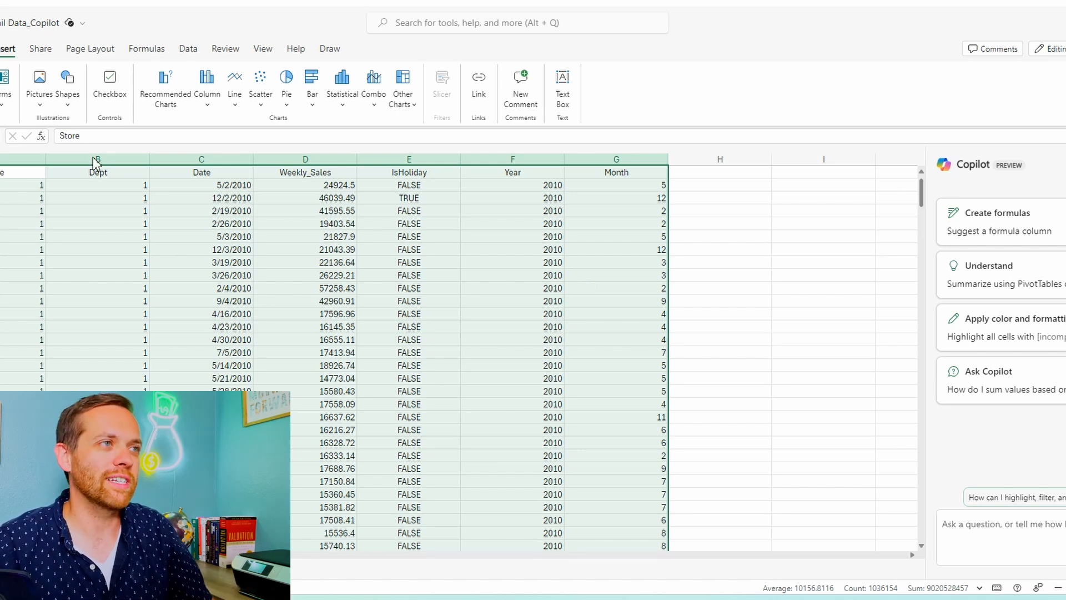
key("ctrl+t")
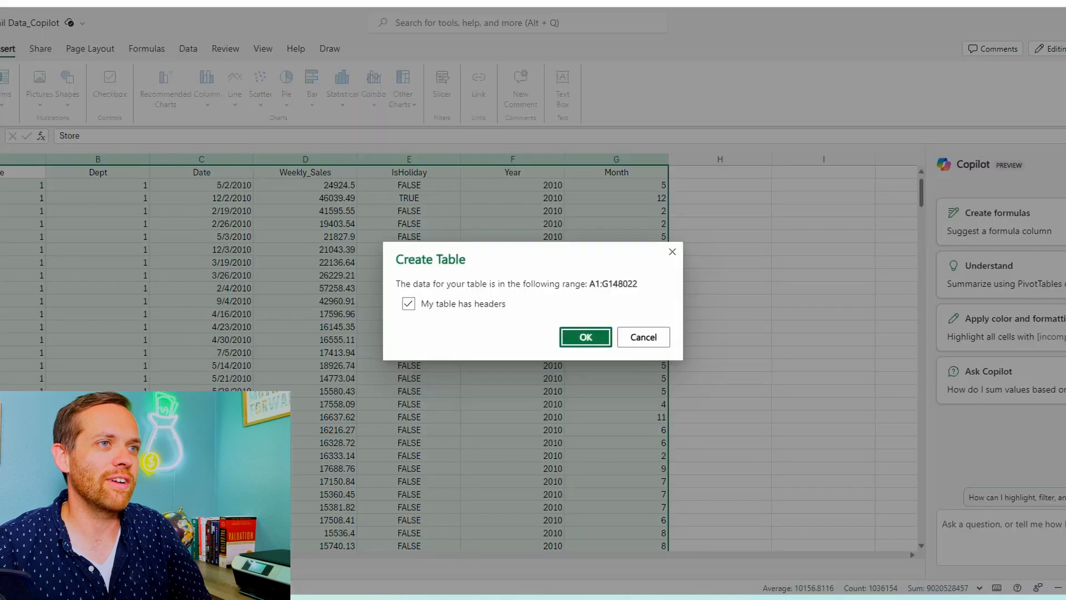
left_click(575, 339)
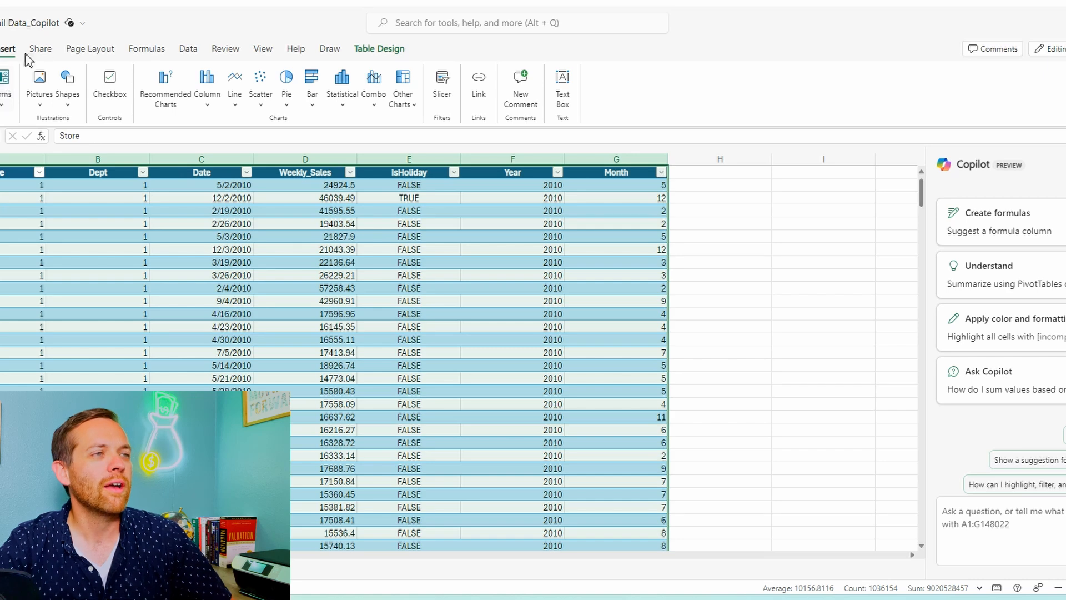
left_click(377, 51)
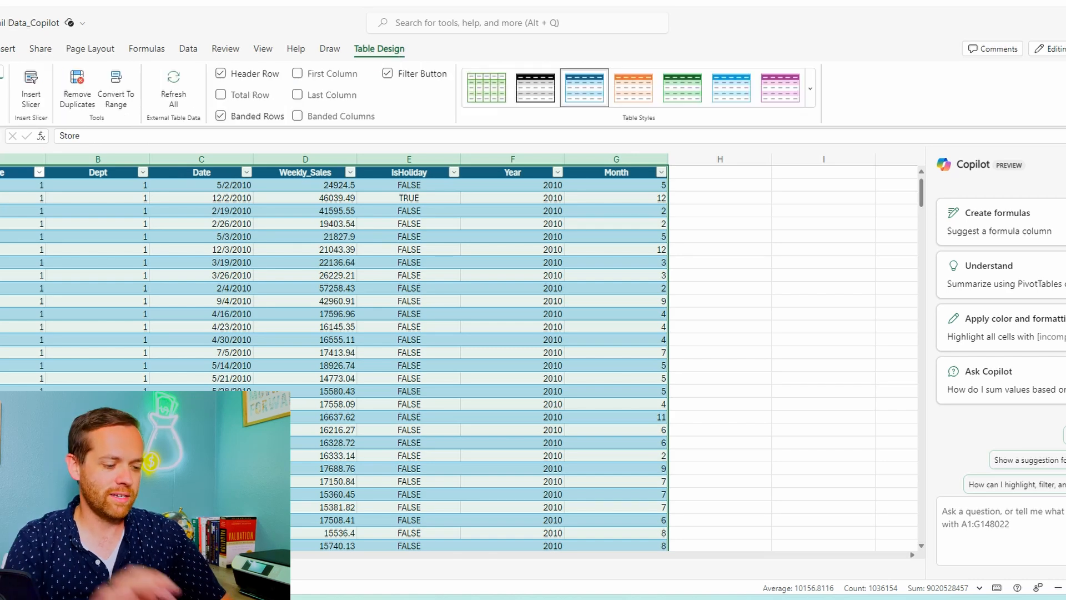
Convert the store details range A1:D16 on the other sheet into a table with headers and show its table design options
left_click(67, 569)
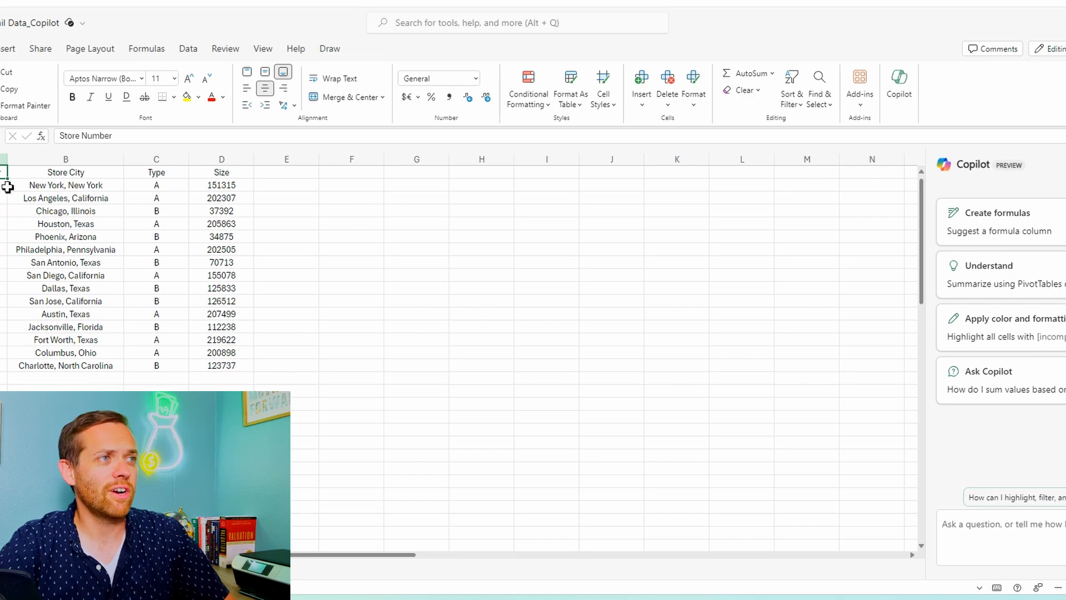
left_click_drag(5, 173, 201, 365)
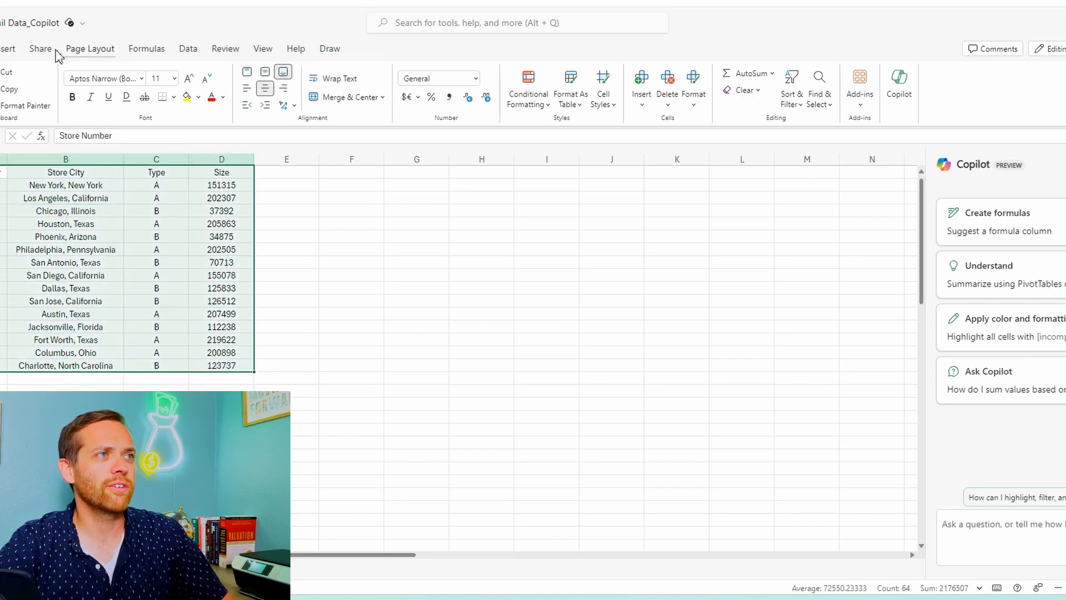
left_click(9, 48)
key("ctrl+t")
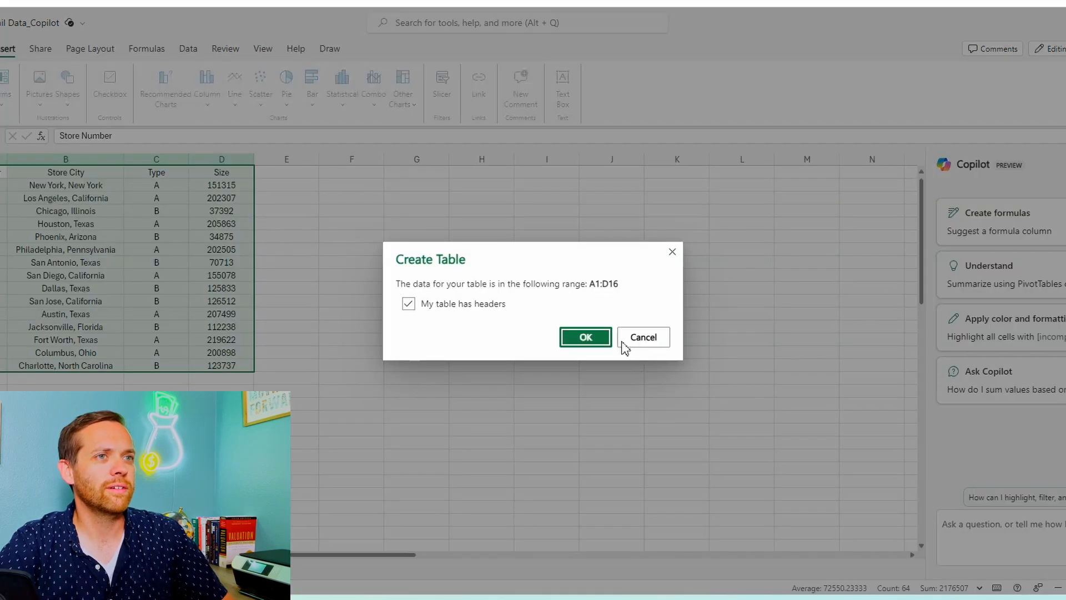
left_click(588, 340)
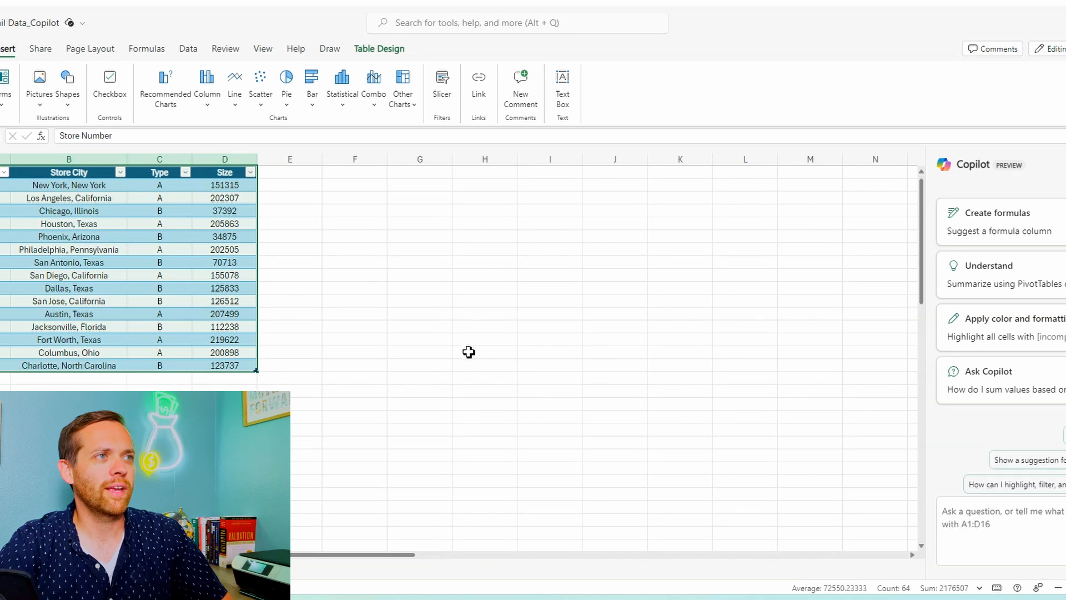
left_click(392, 50)
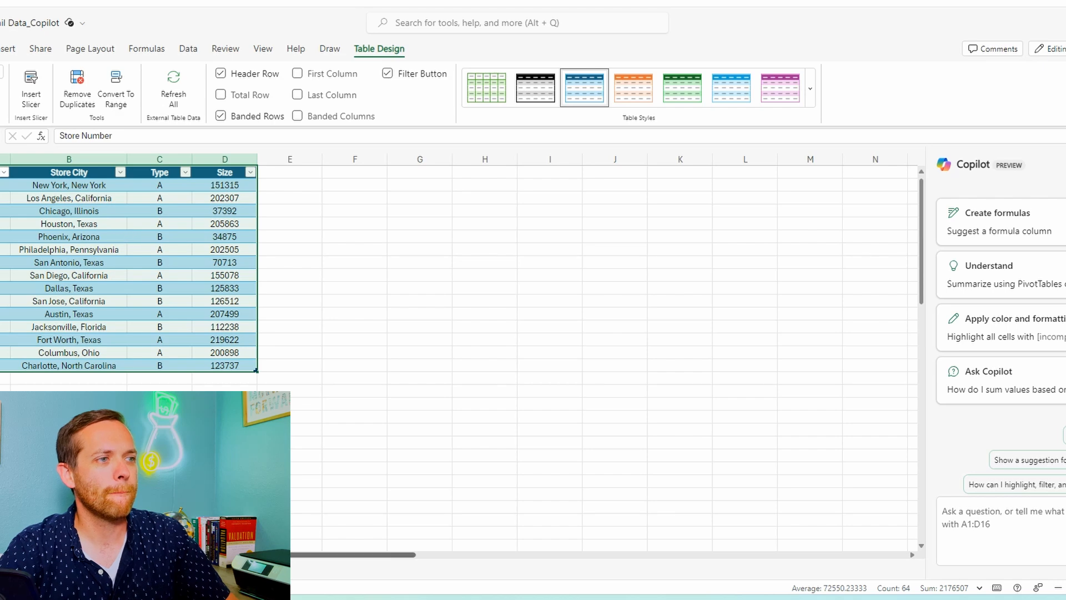
Return to the sales table, ask Copilot to suggest a formula column, and review its suggestion
left_click(133, 569)
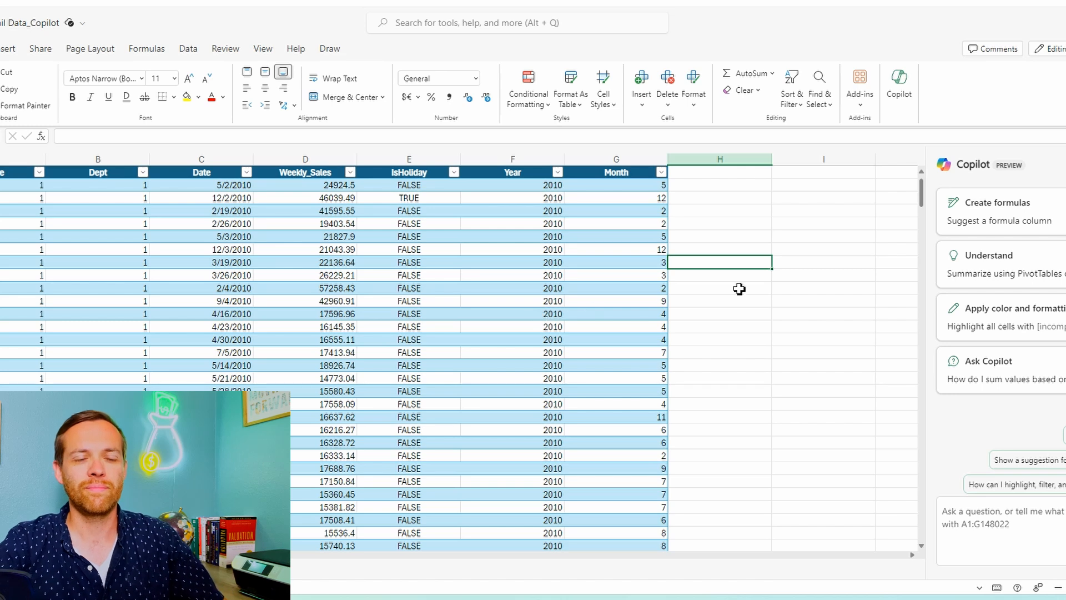
left_click(1044, 221)
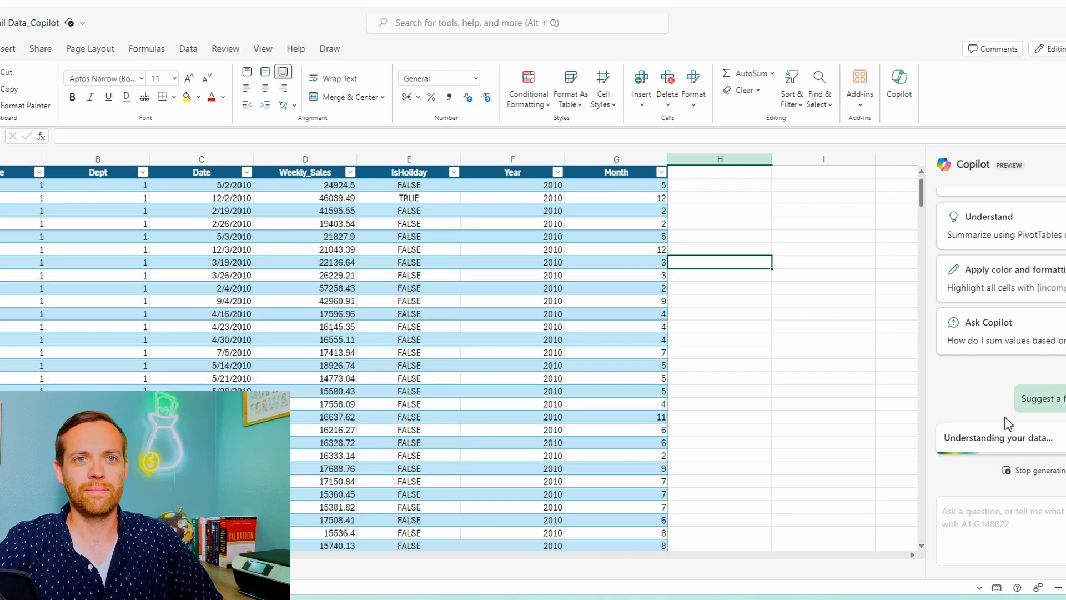
scroll(975, 377, "up", 1)
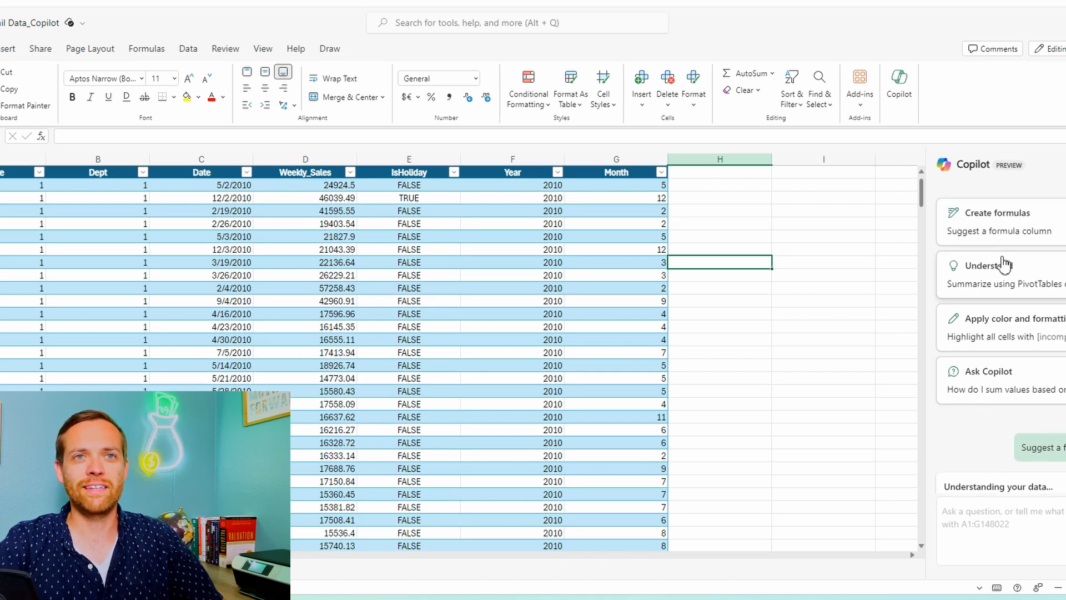
scroll(1002, 222, "down", 1)
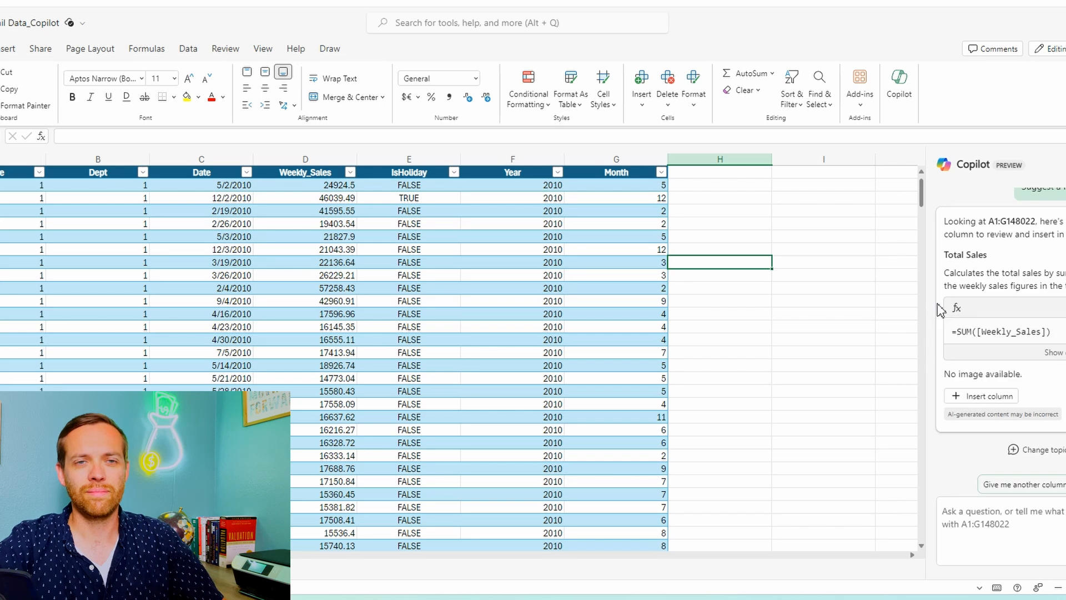
scroll(939, 309, "up", 5)
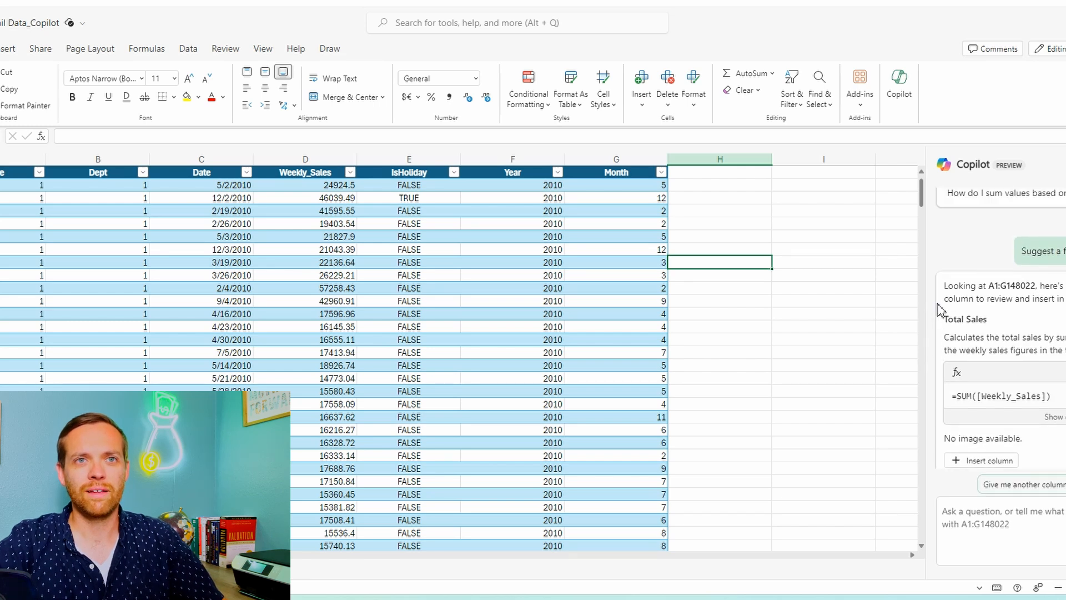
scroll(940, 311, "down", 5)
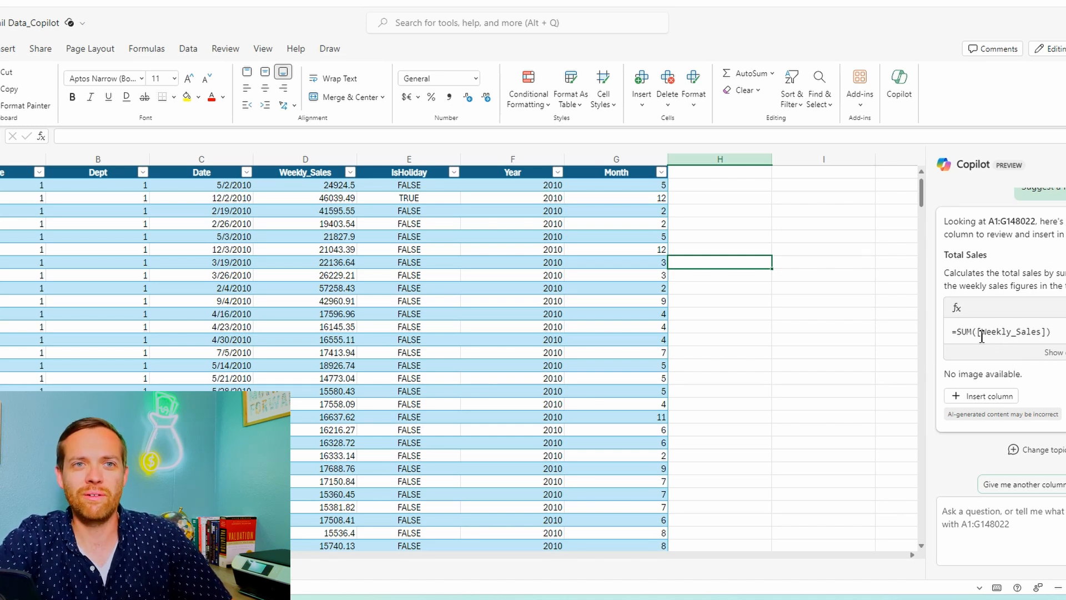
Ask Copilot to add in store city from table "Store_Data" to table "Retail_Data" using the store number as matching reference
left_click(1009, 518)
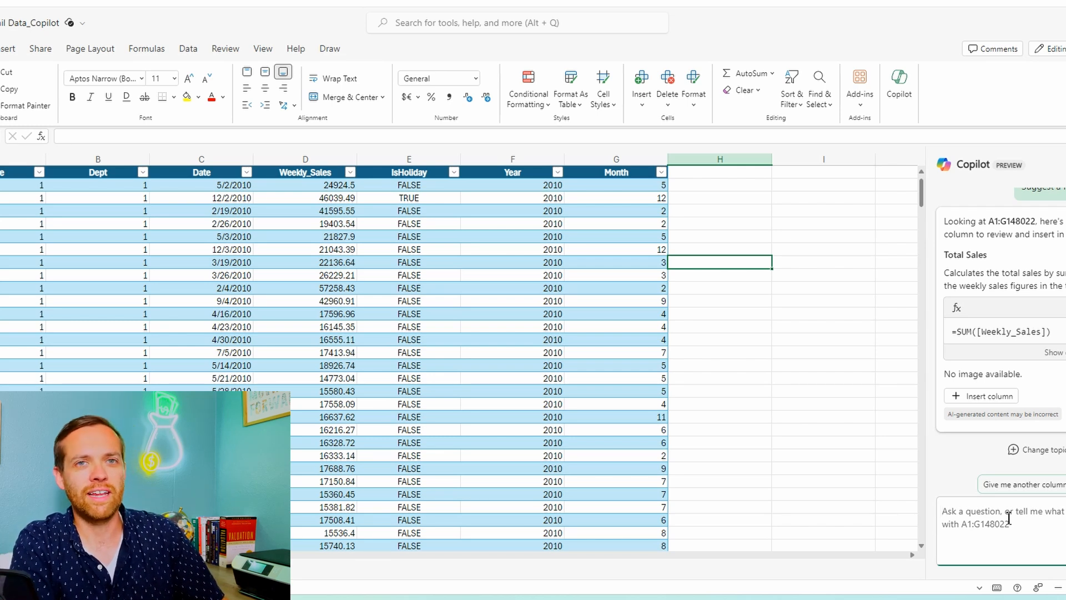
type("Add ")
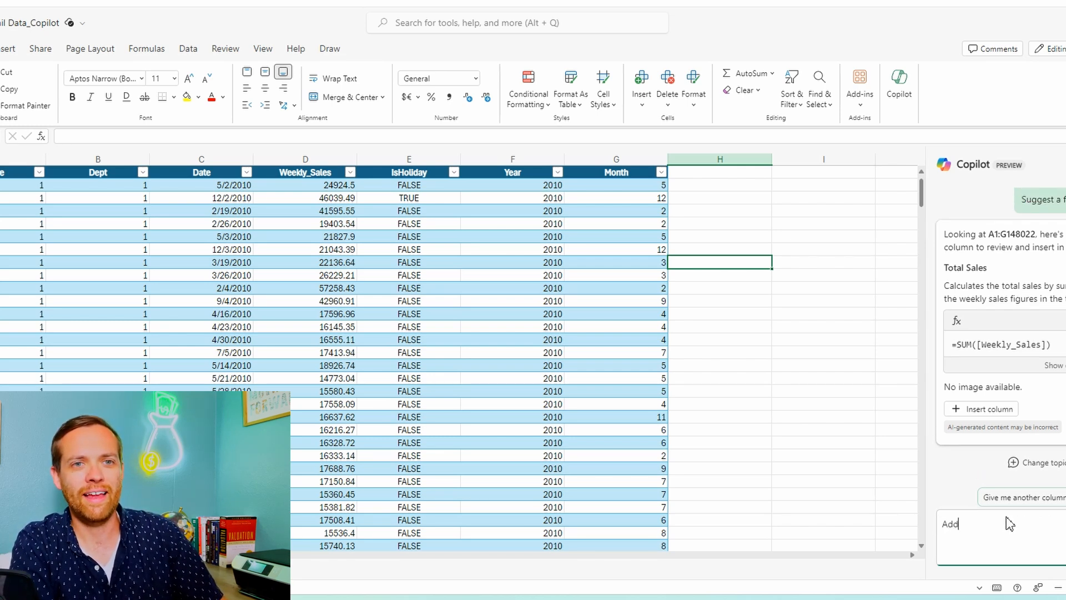
type("in s")
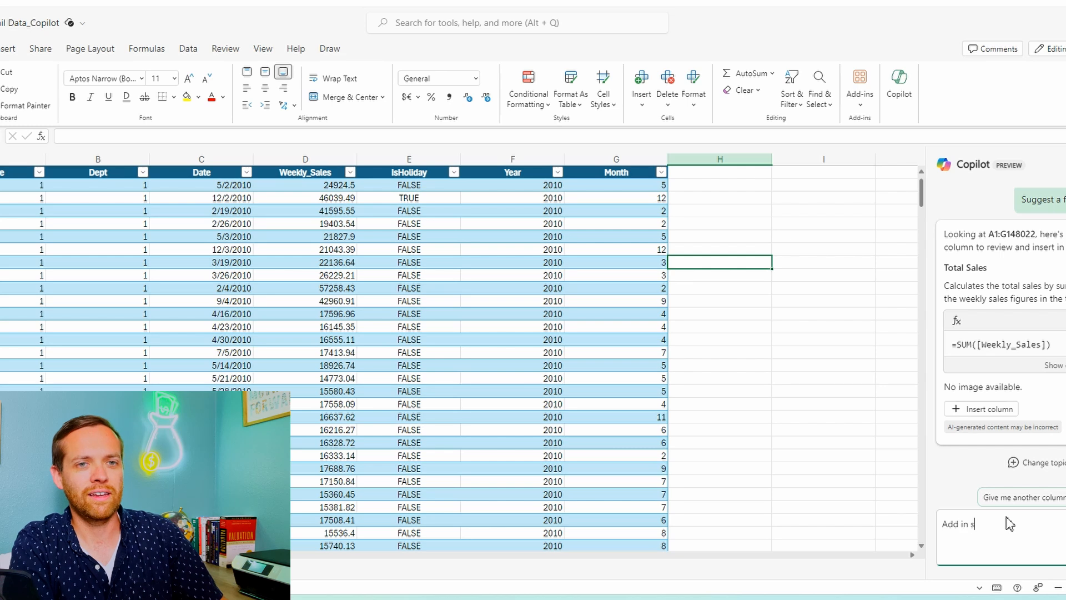
type("tore cit")
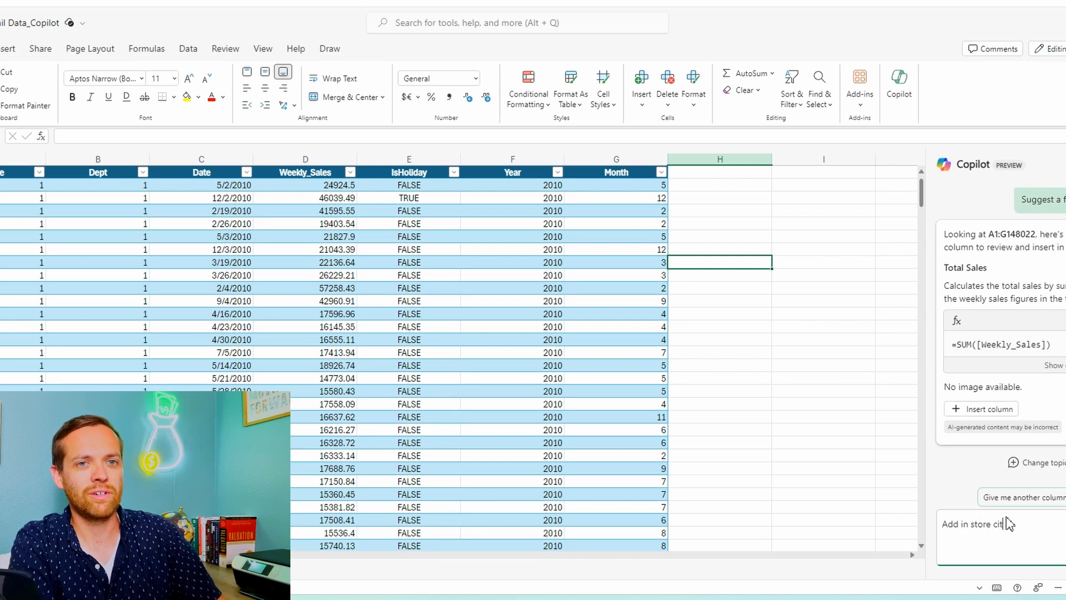
type("y som table")
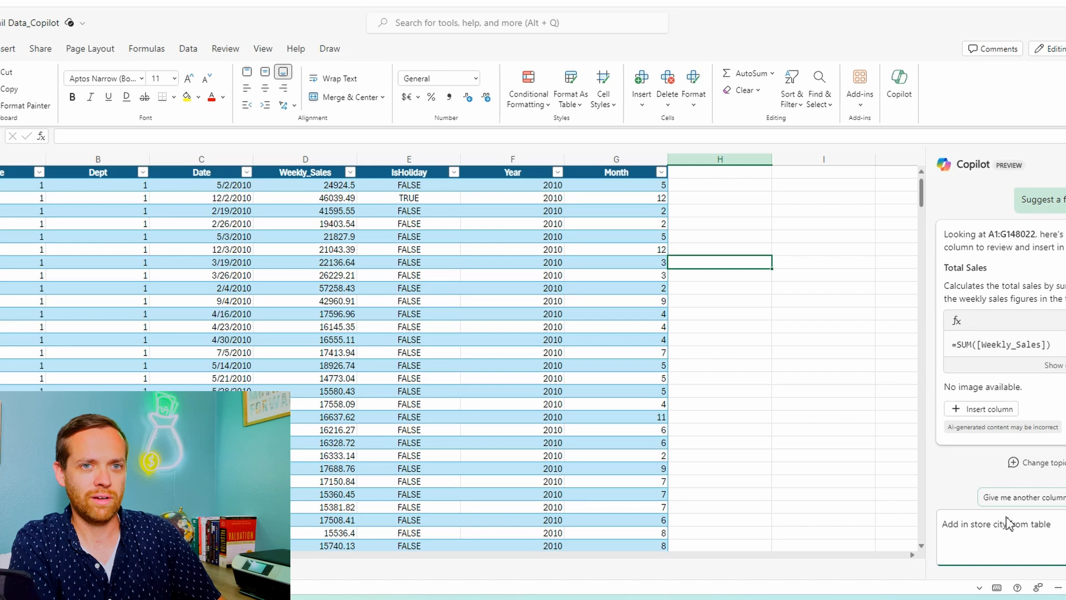
type(" \"St")
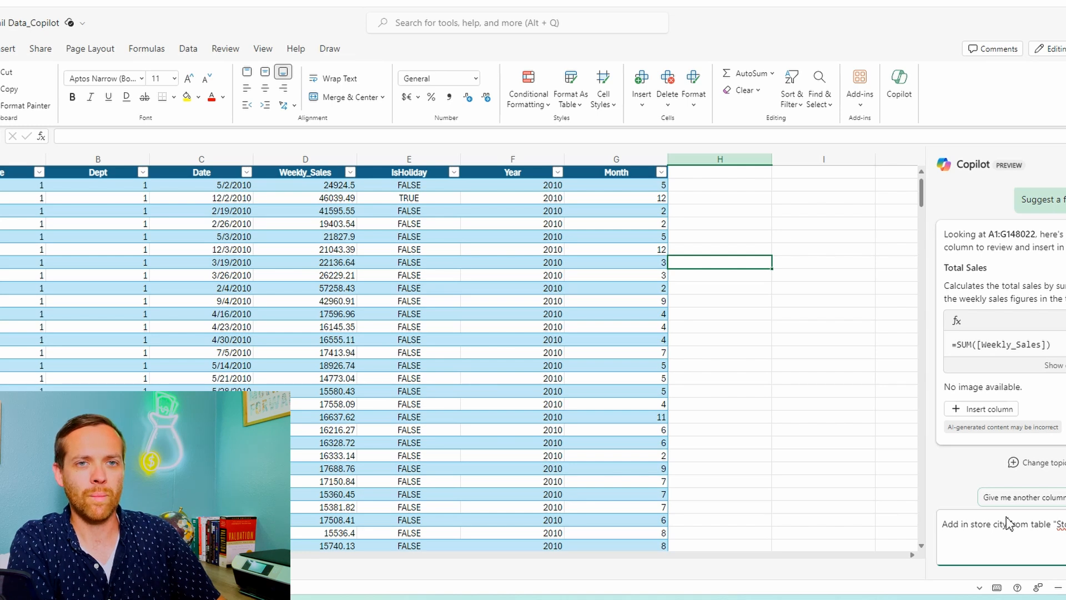
type("table ")
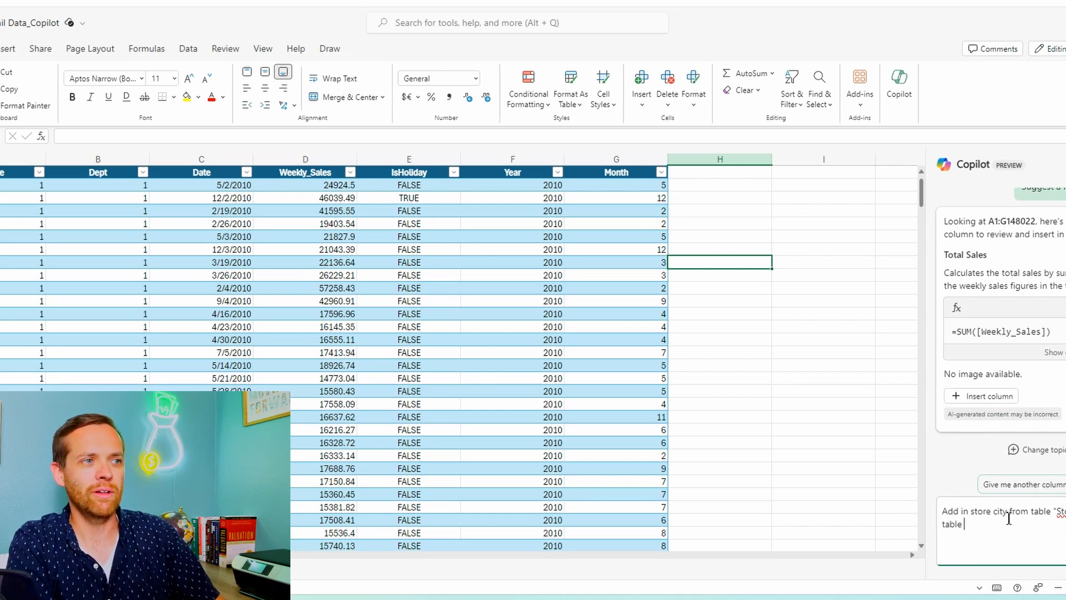
type("\"")
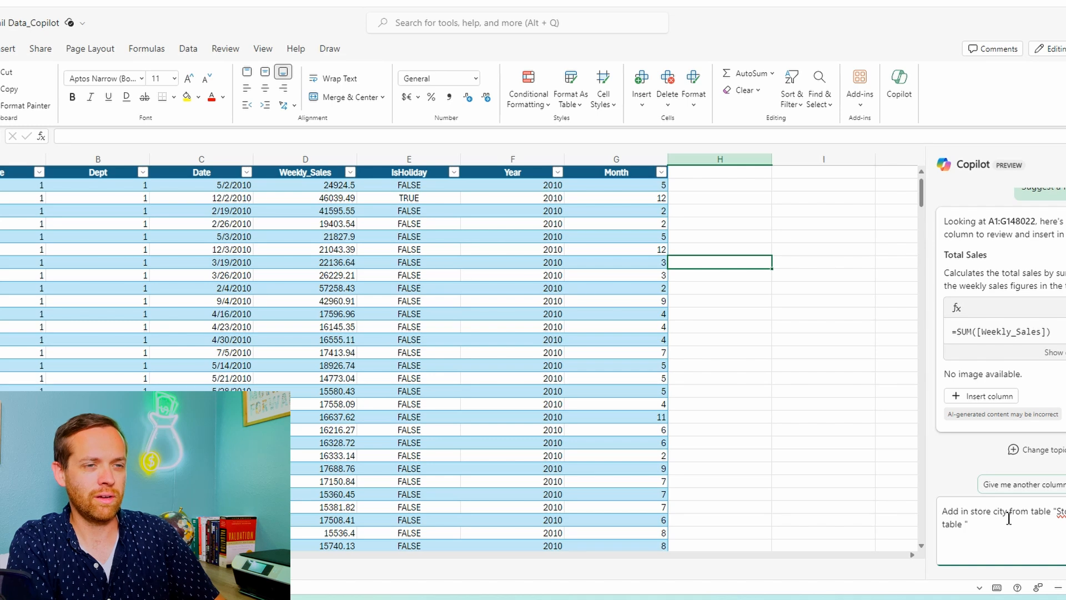
type("Retail_Dat")
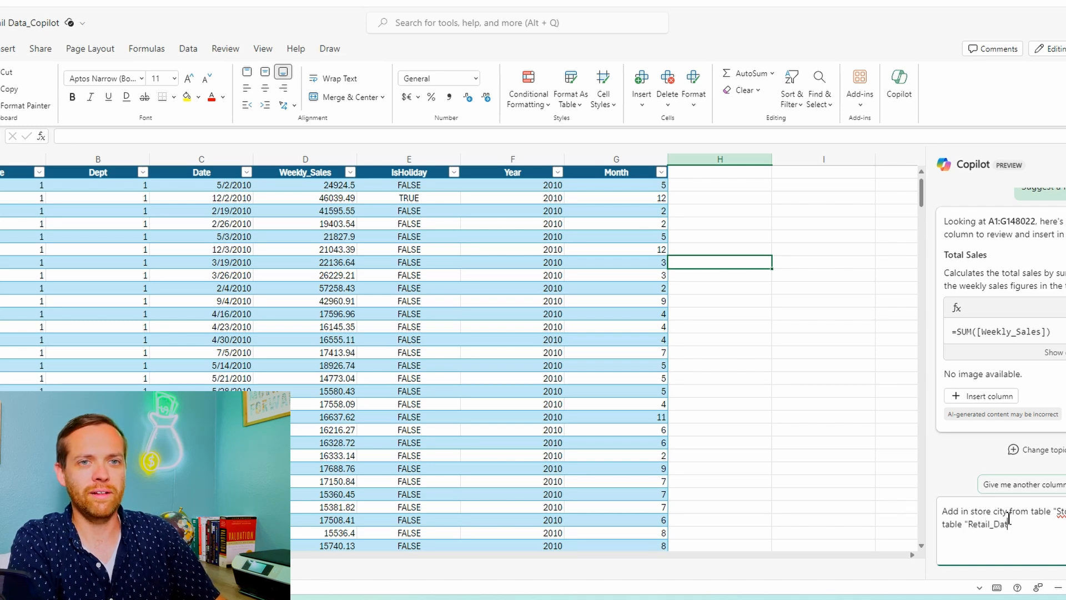
type("a\" usi")
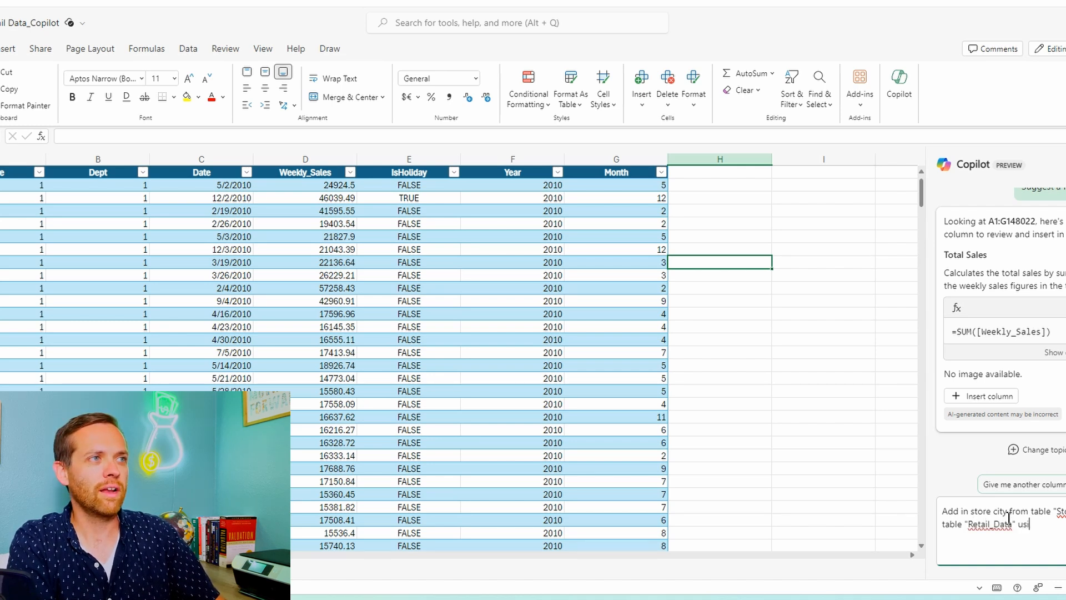
type("ng Store")
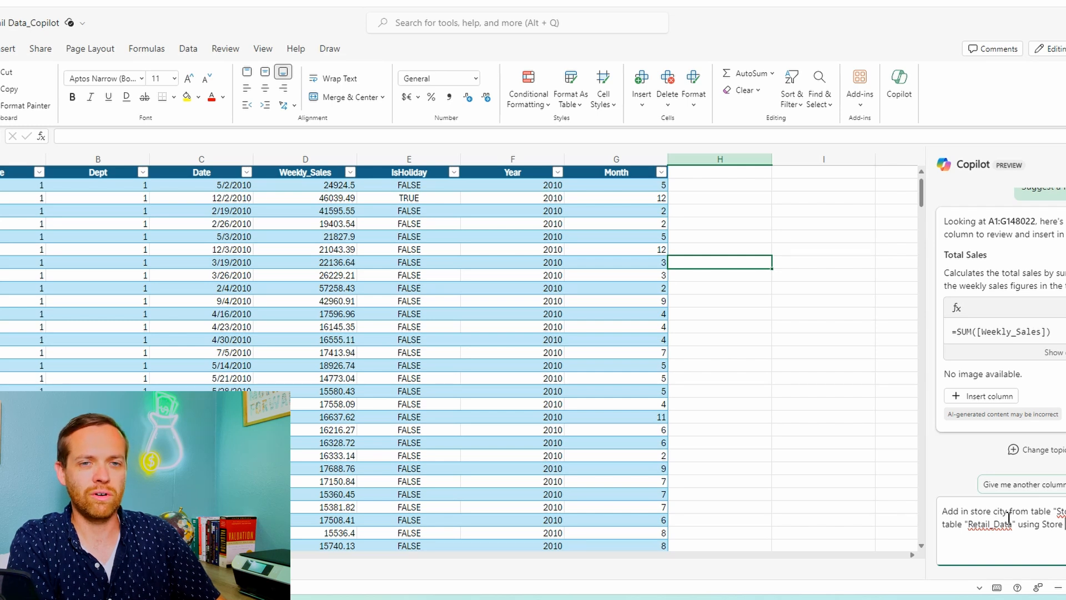
type(" mat")
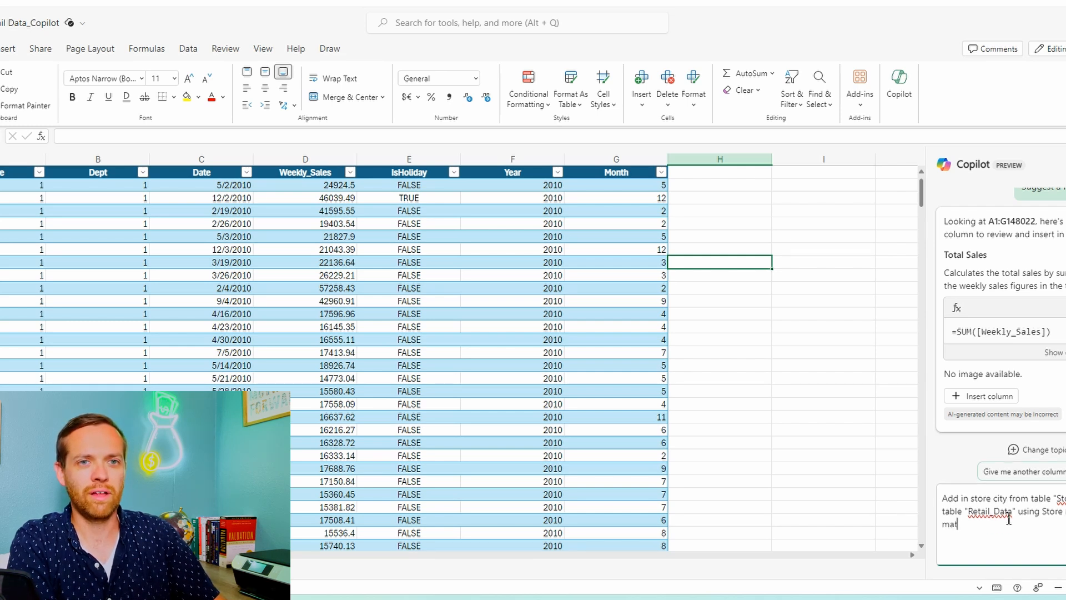
type("chi")
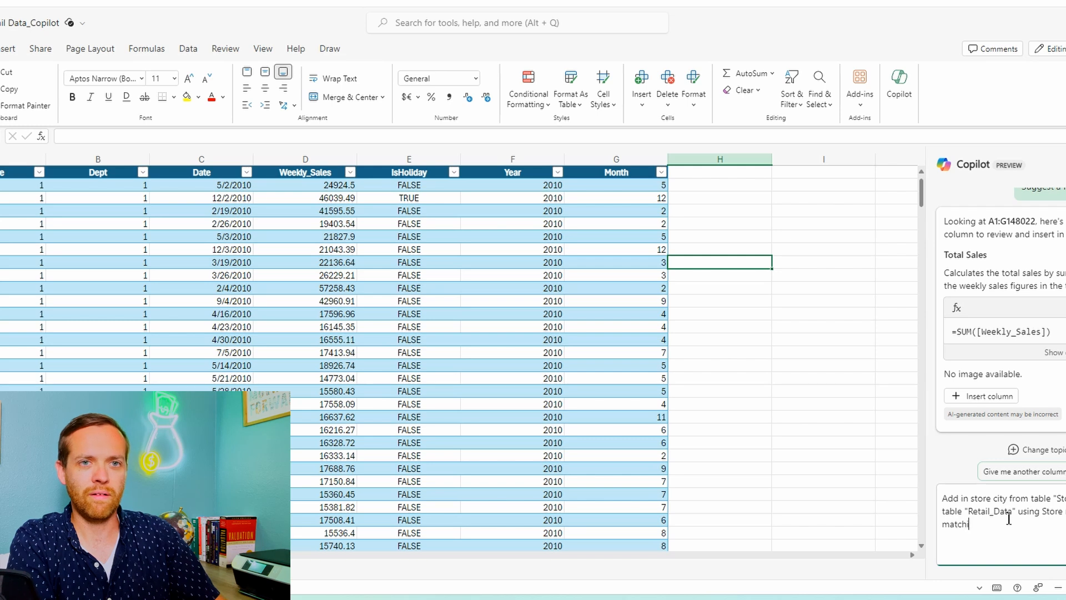
type("ng reference")
key("Return")
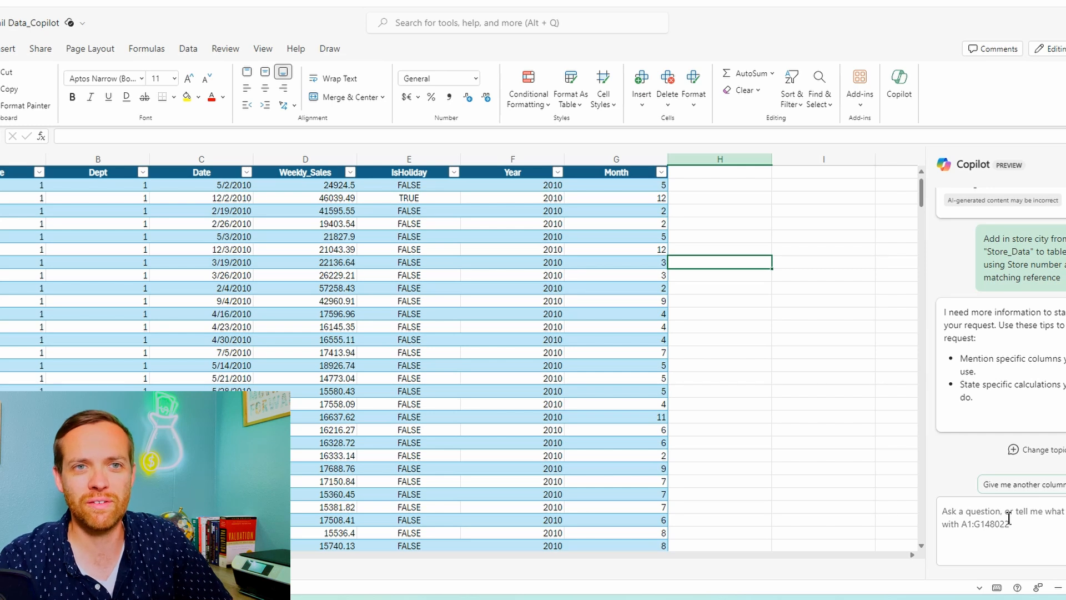
Draft a Copilot request to add a column to table "Retail_Data" with a VLOOKUP referencing column "Store" and table "Store Data"
left_click(1009, 518)
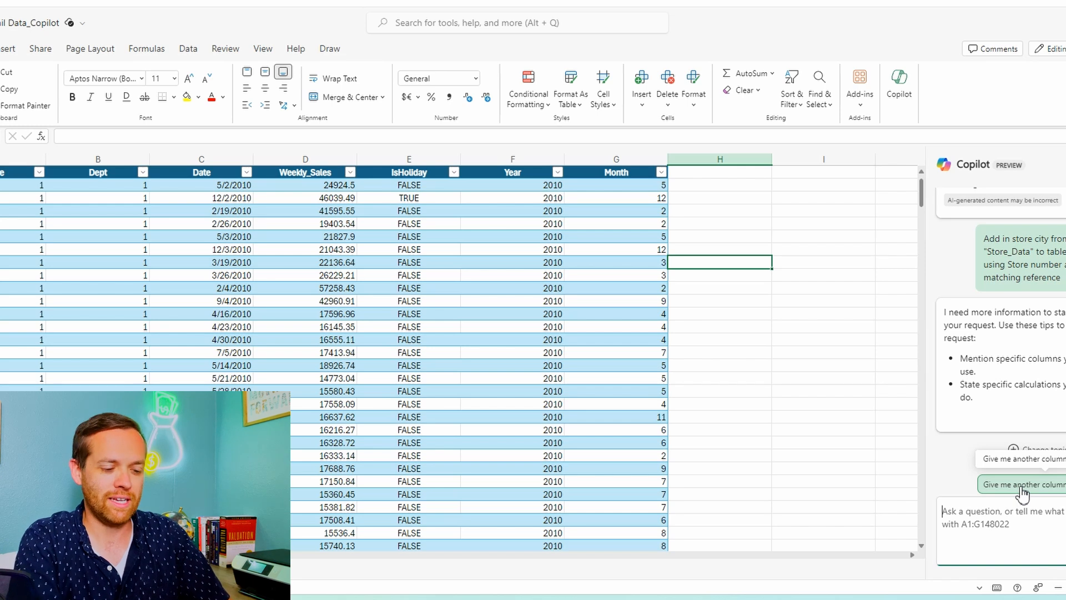
type("Add a c")
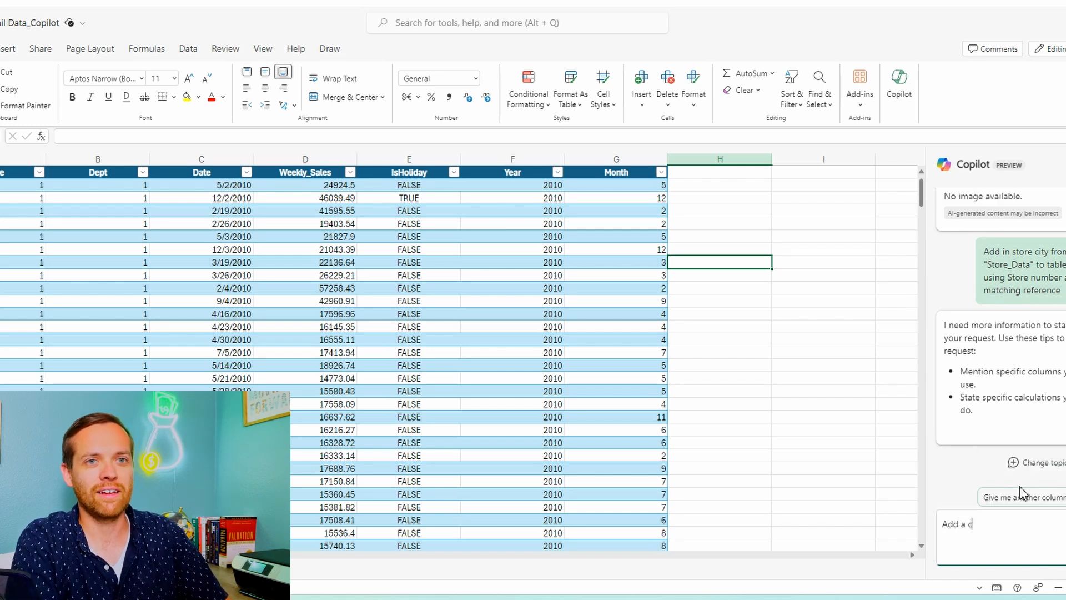
type("olumn to tabl")
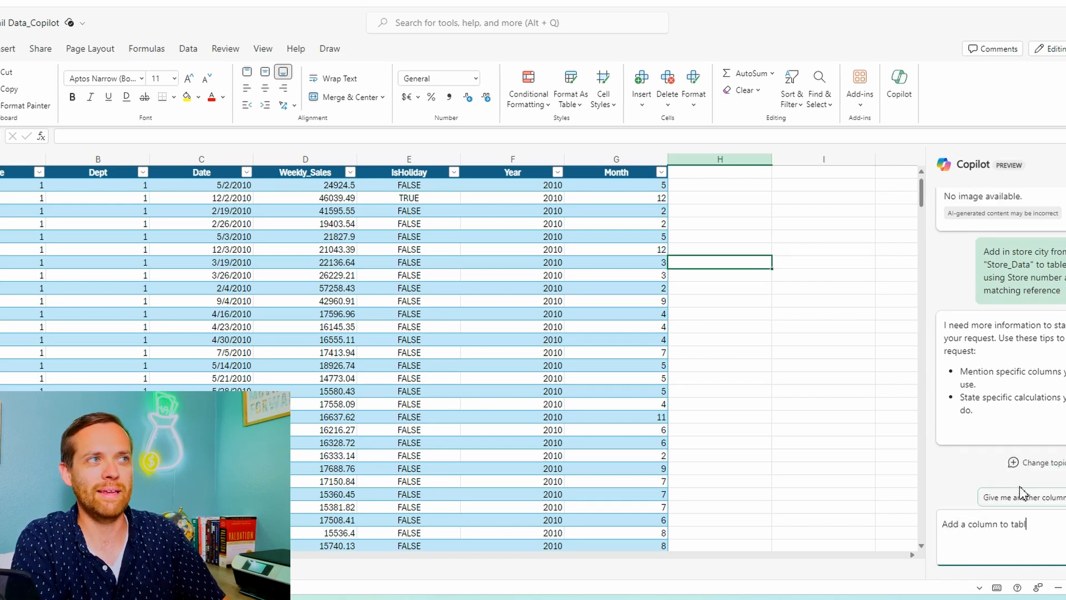
type("e \"Retail_D")
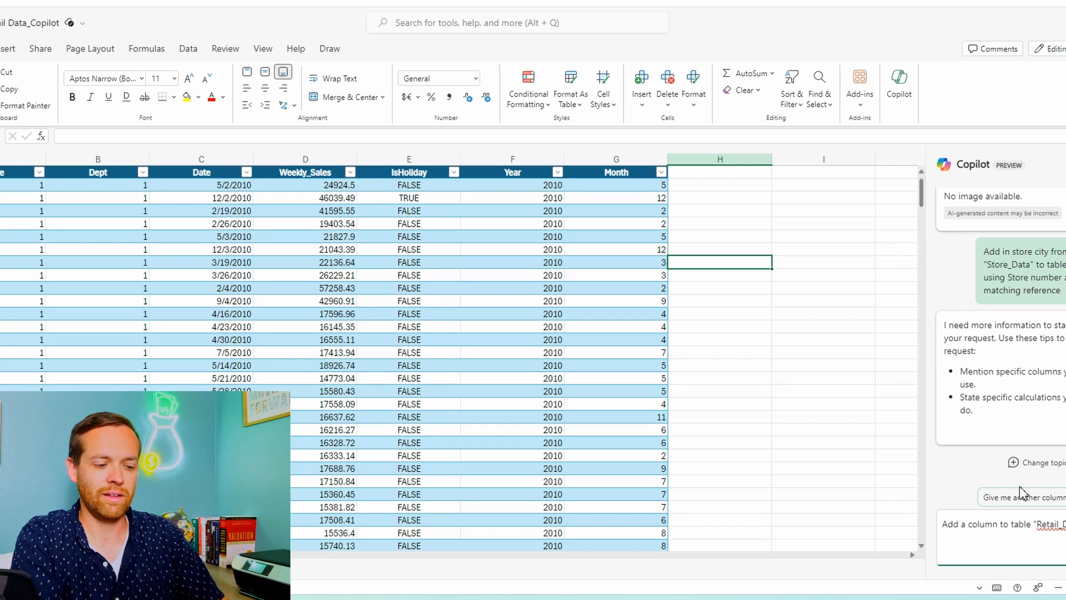
type("column sho")
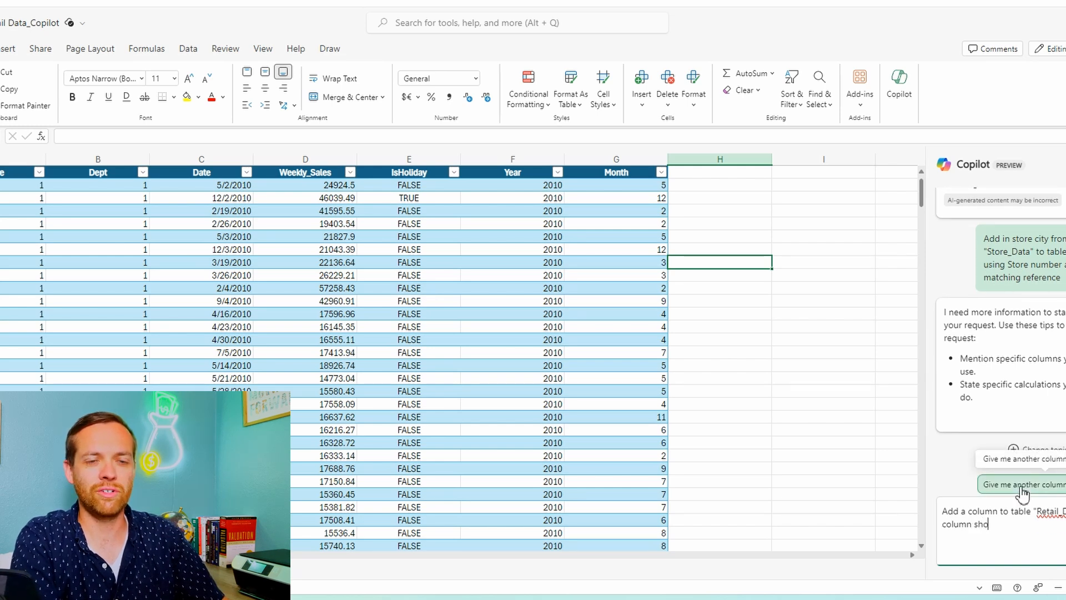
type("uld have a V")
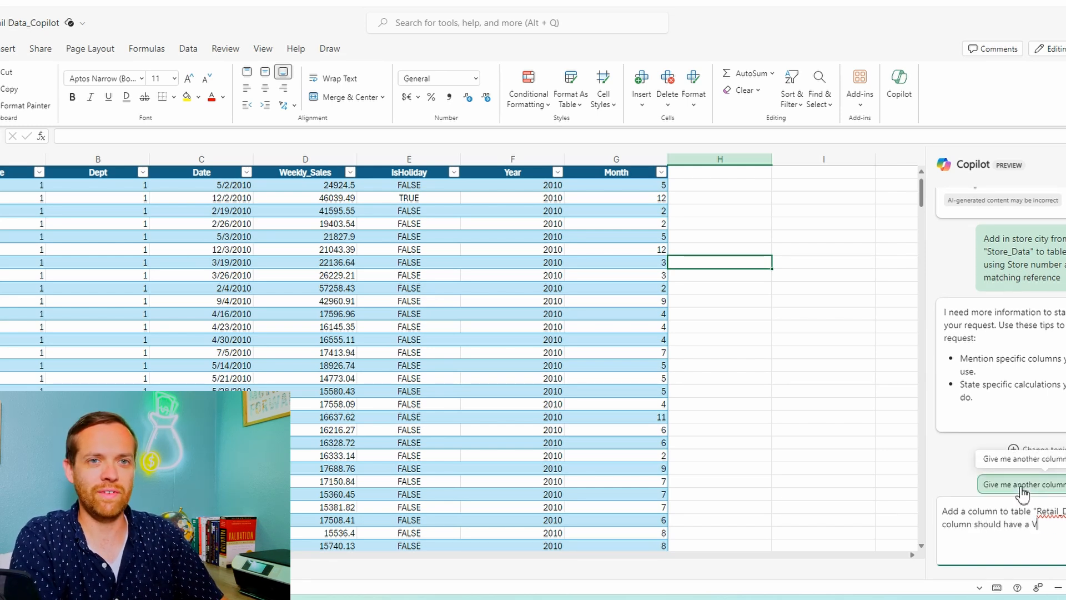
type("LOOKU ")
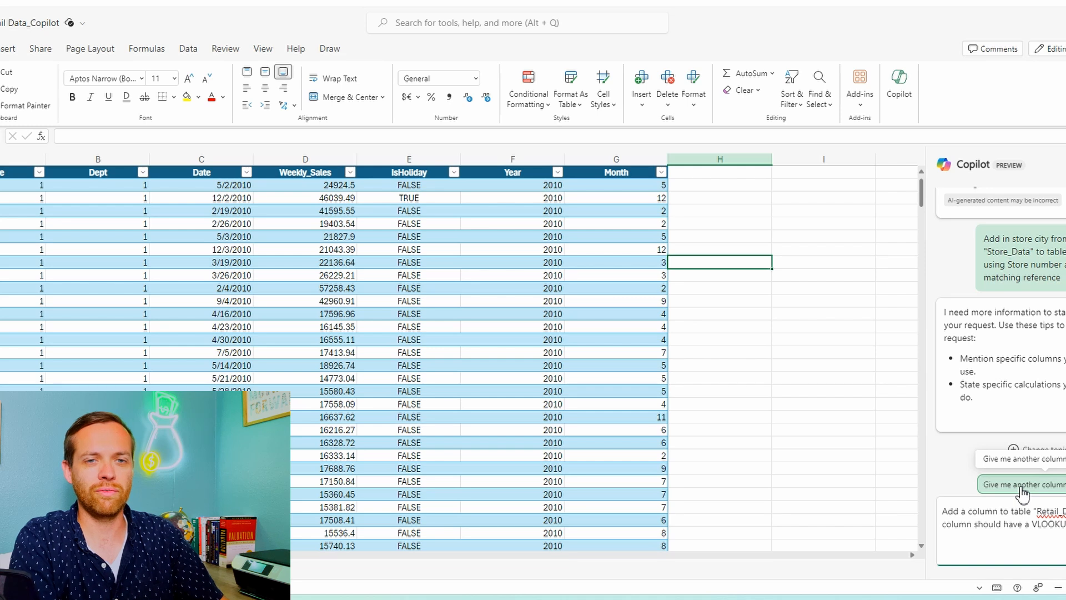
type("reference")
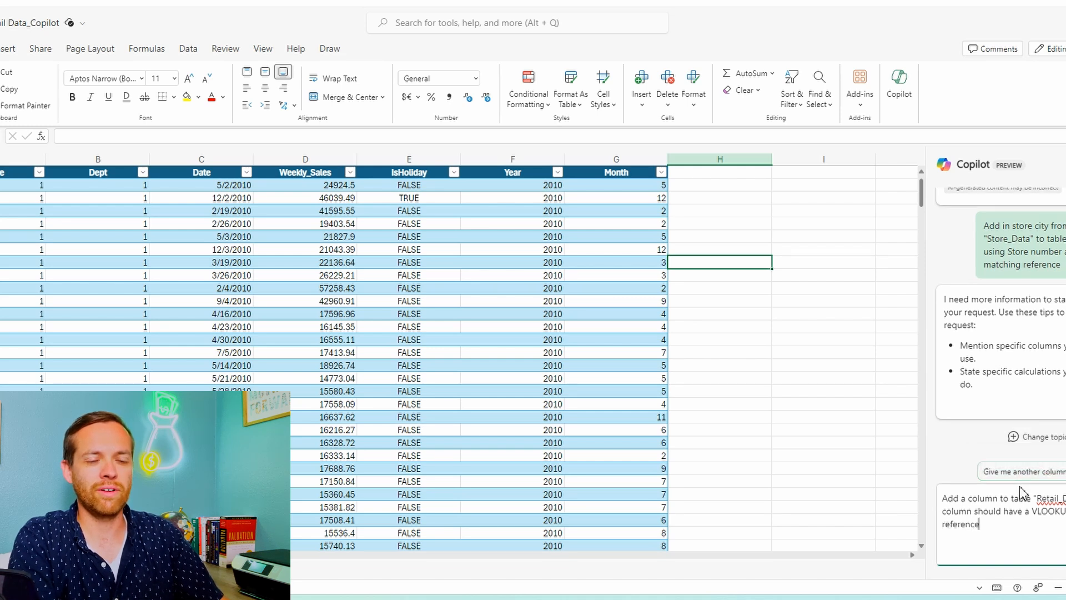
key("BackSpace")
type("ing colum")
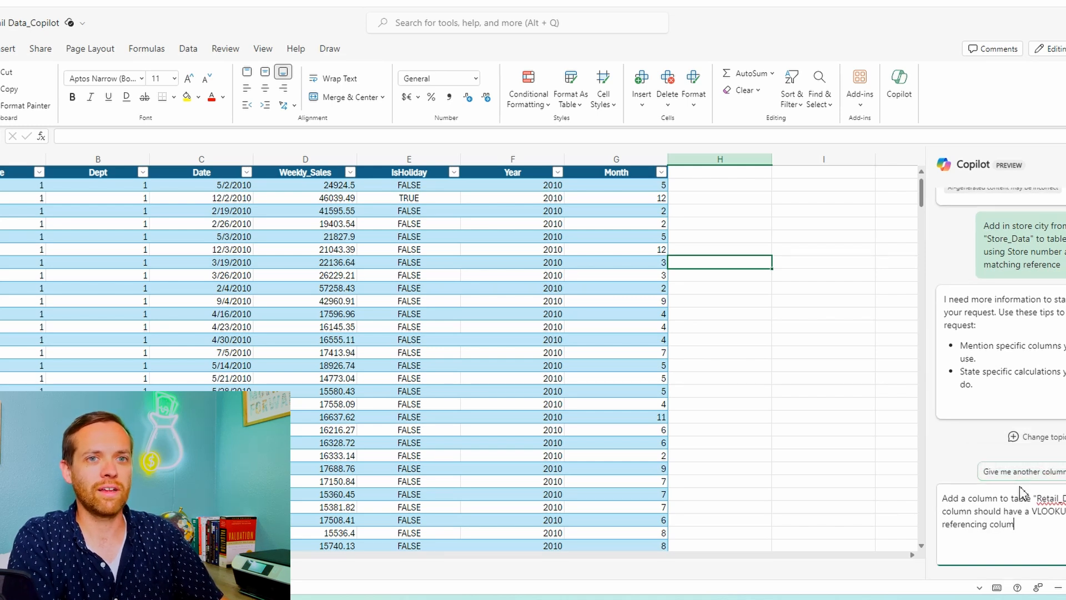
type("n \"S")
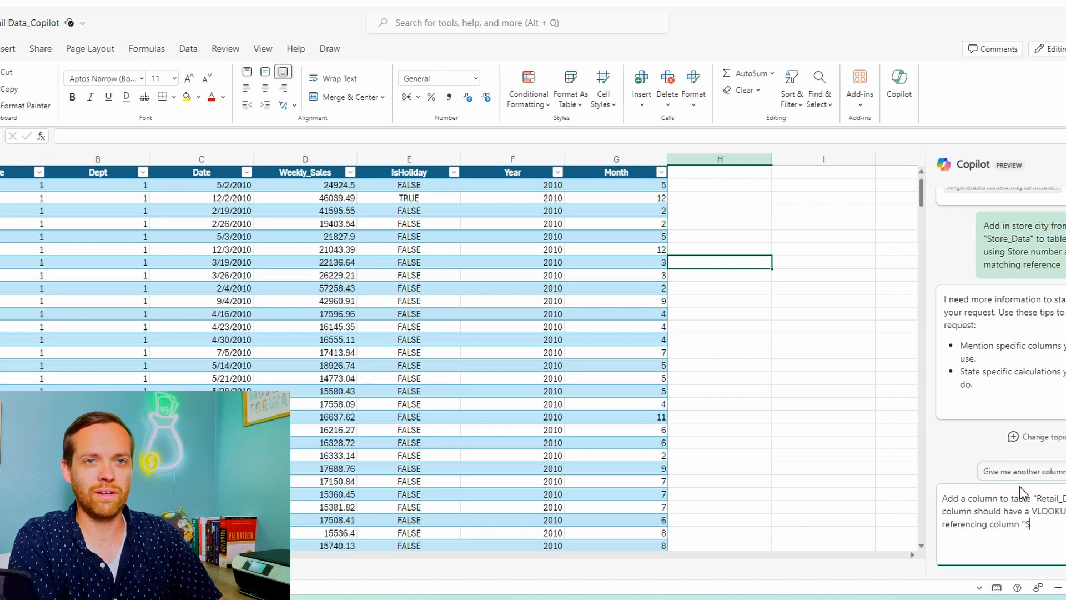
type("tore\" and")
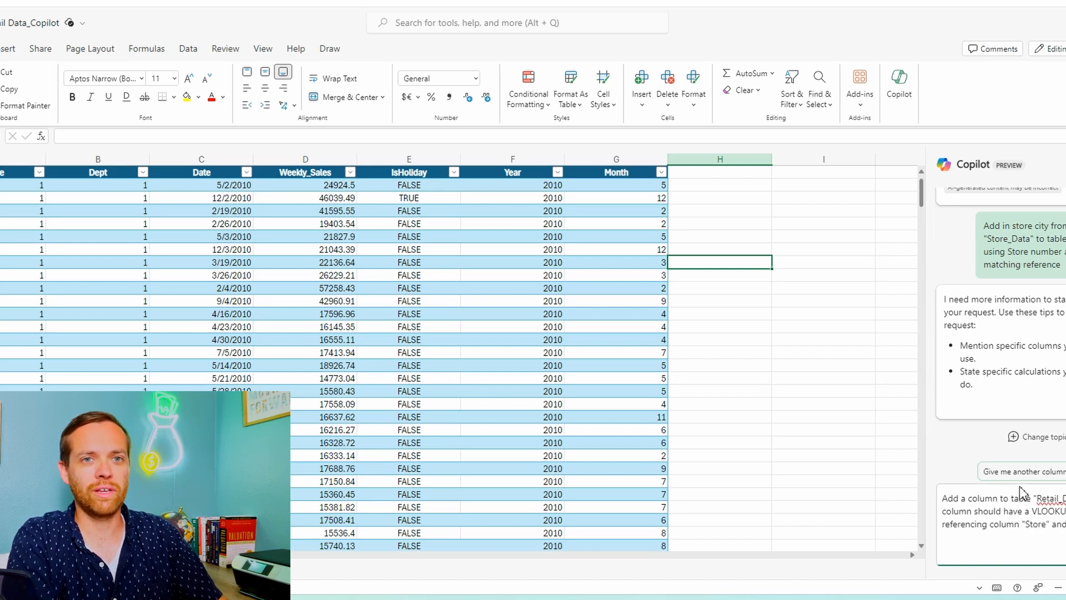
type(" table ")
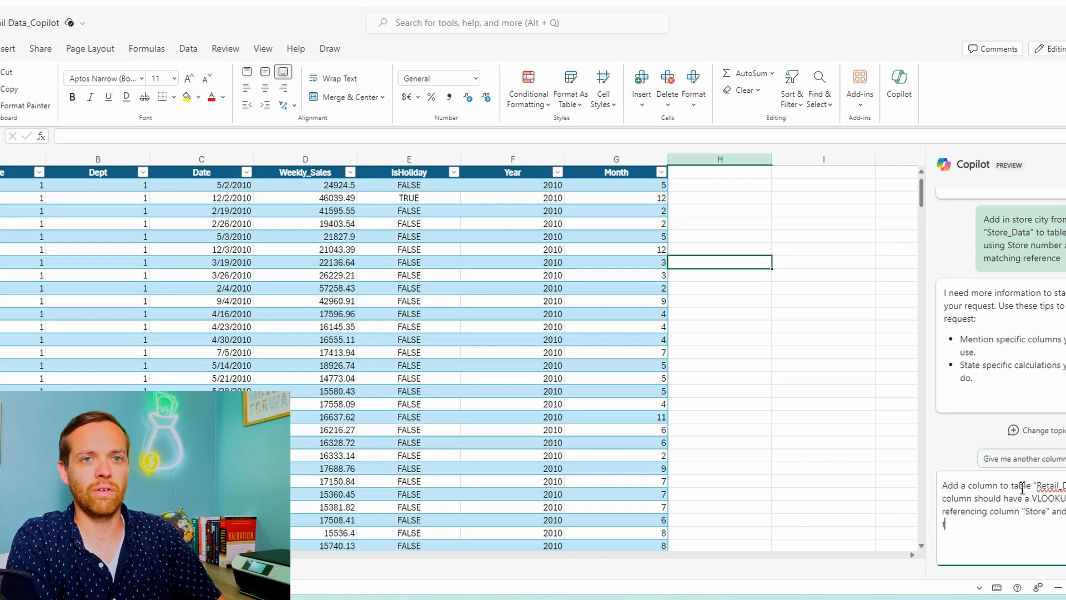
type("\"Store Data")
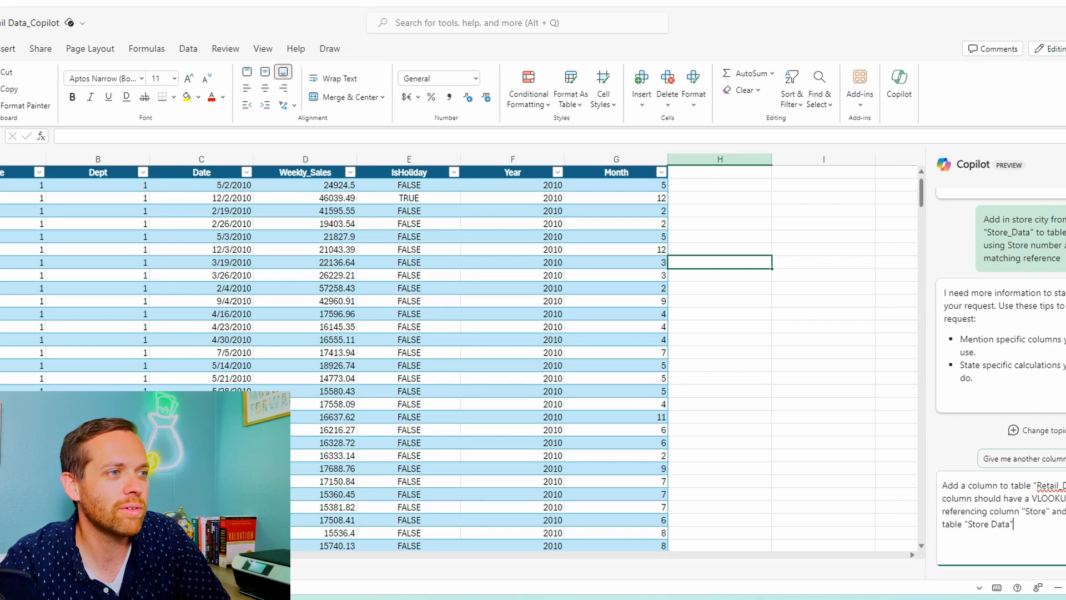
Check the column headers on the store sheet, then add "Store City" before "from table" in the Copilot request and submit it
left_click(111, 569)
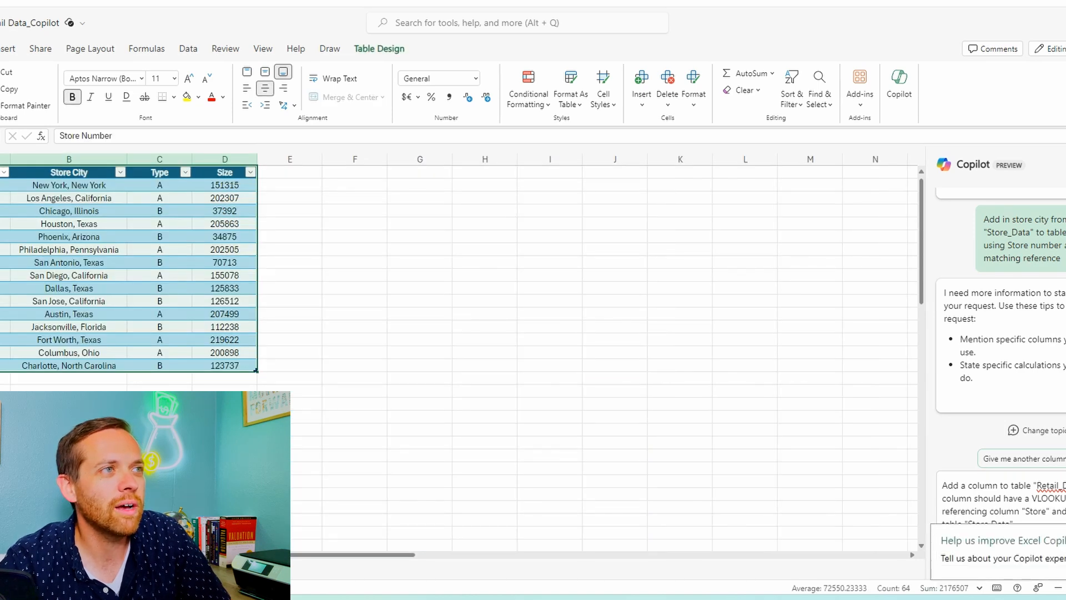
left_click(50, 569)
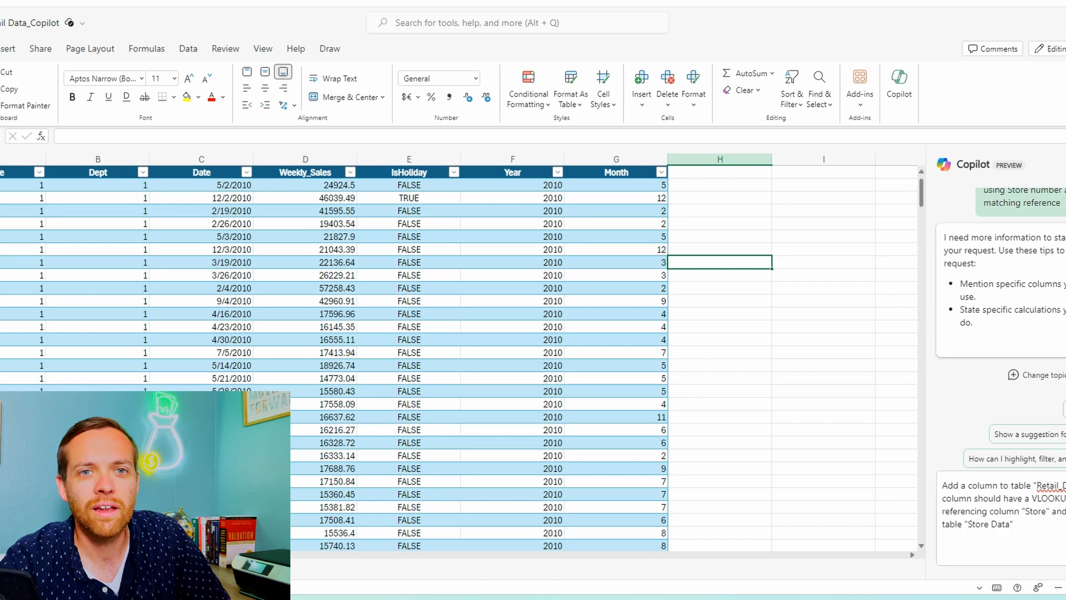
left_click(1062, 511)
type("\"St")
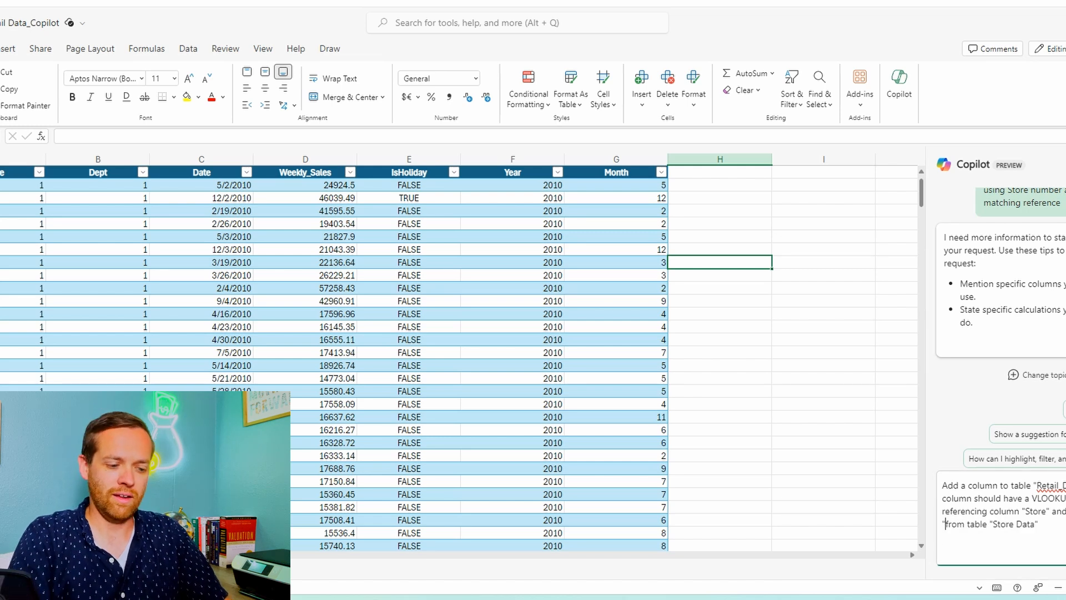
type("ore City\"")
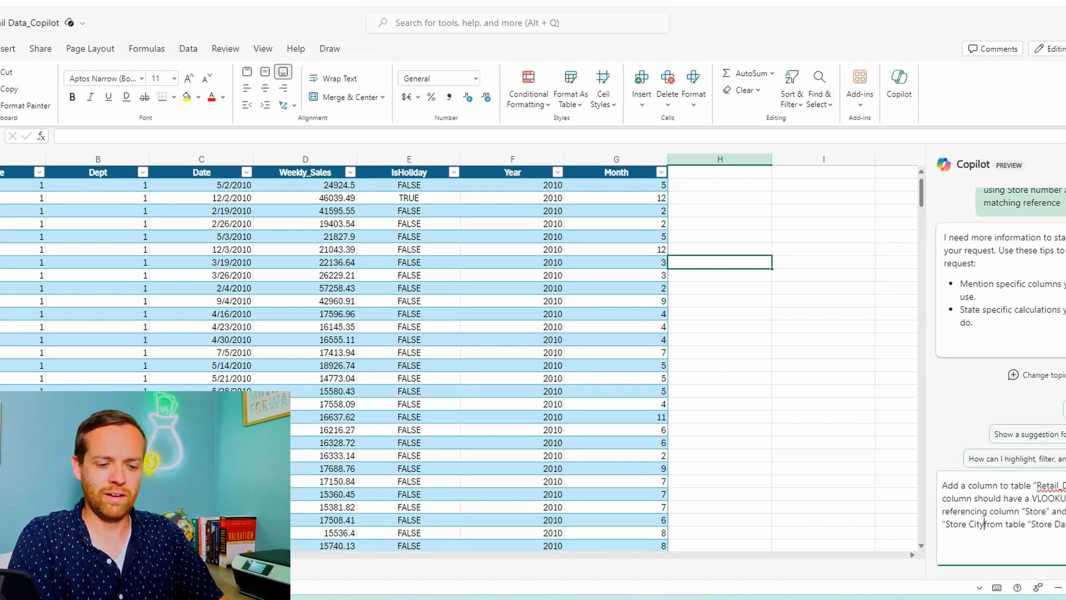
key("Return")
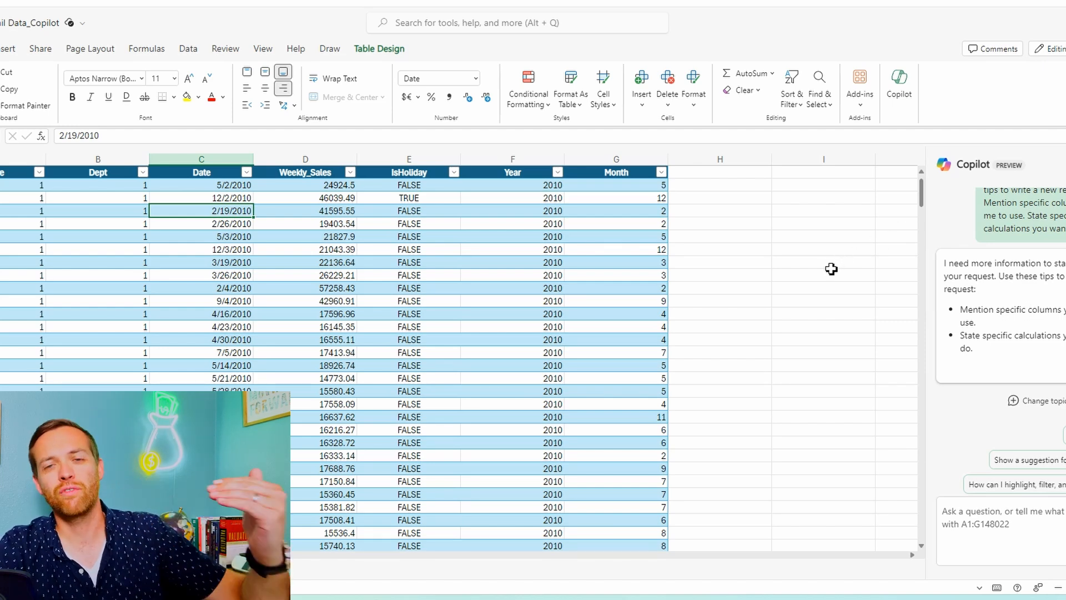
Beside the Month column, enter a VLOOKUP that finds each row's Store in Store_Data and returns column 2 with exact match FALSE
left_click(693, 185)
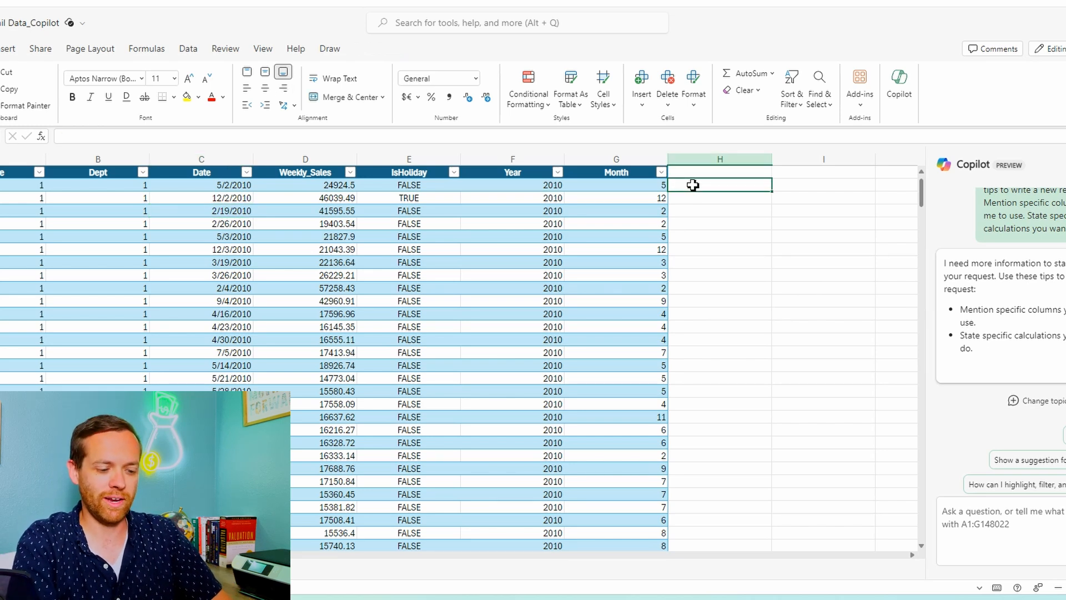
type("=VLOOKUP(")
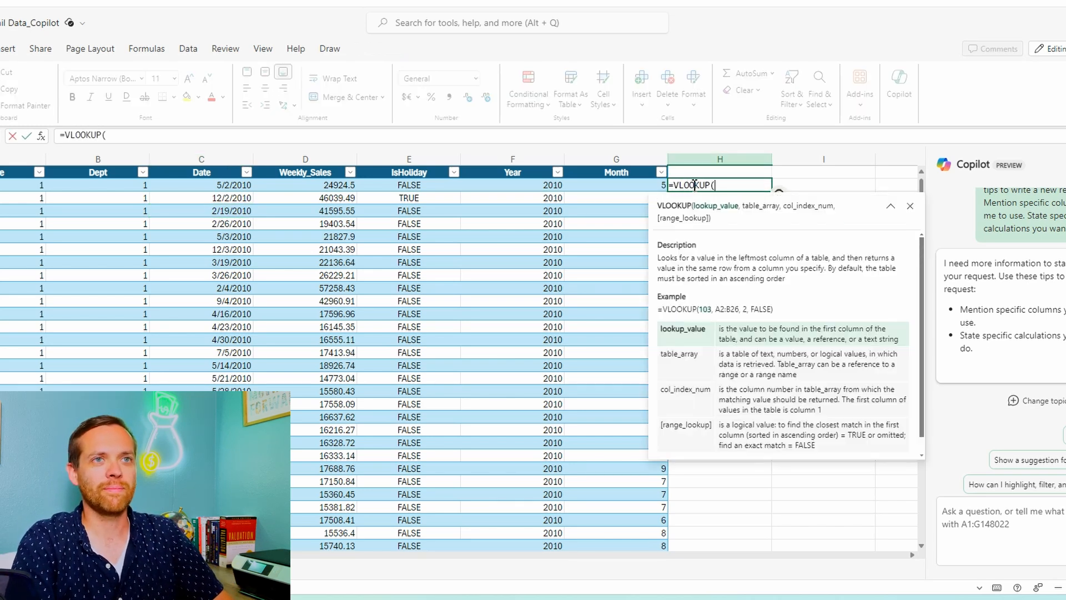
key("Left")
key("Left")
key("Left")
key("Left")
key("Left")
key("Left")
key("Left")
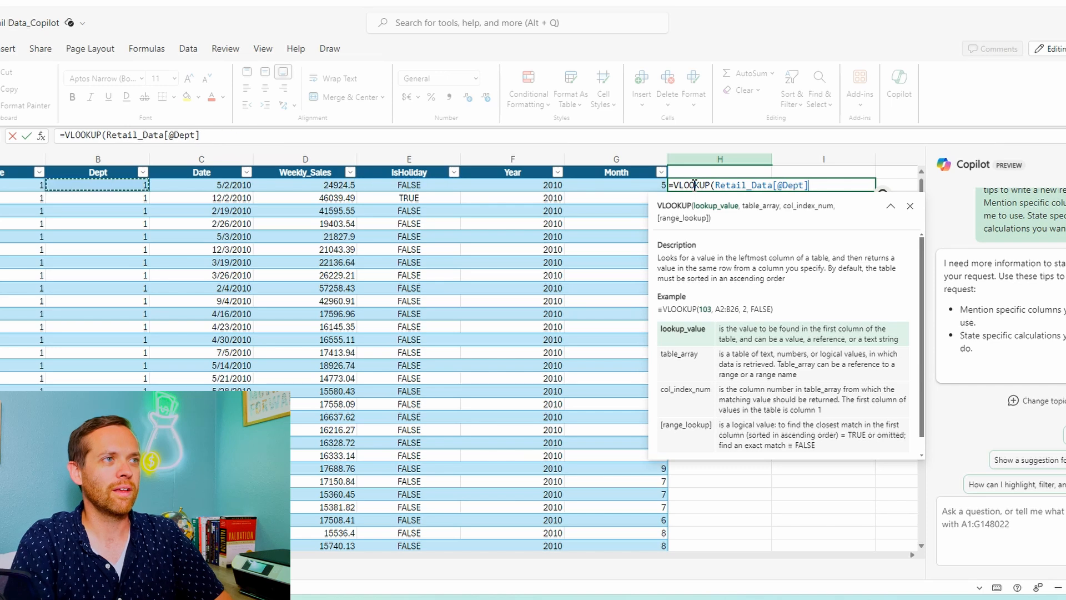
type(",")
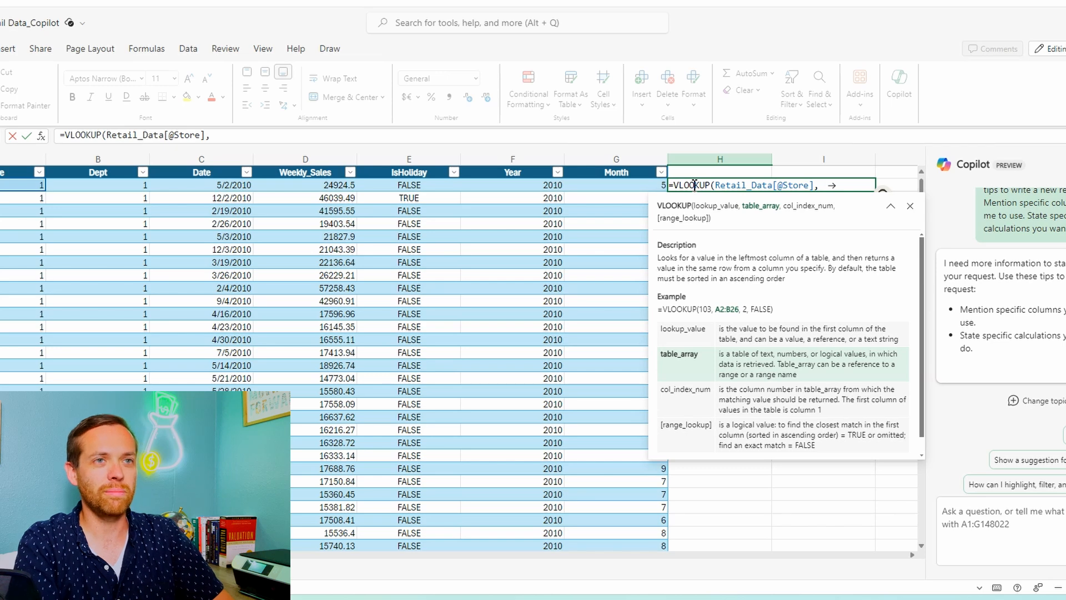
type("Store")
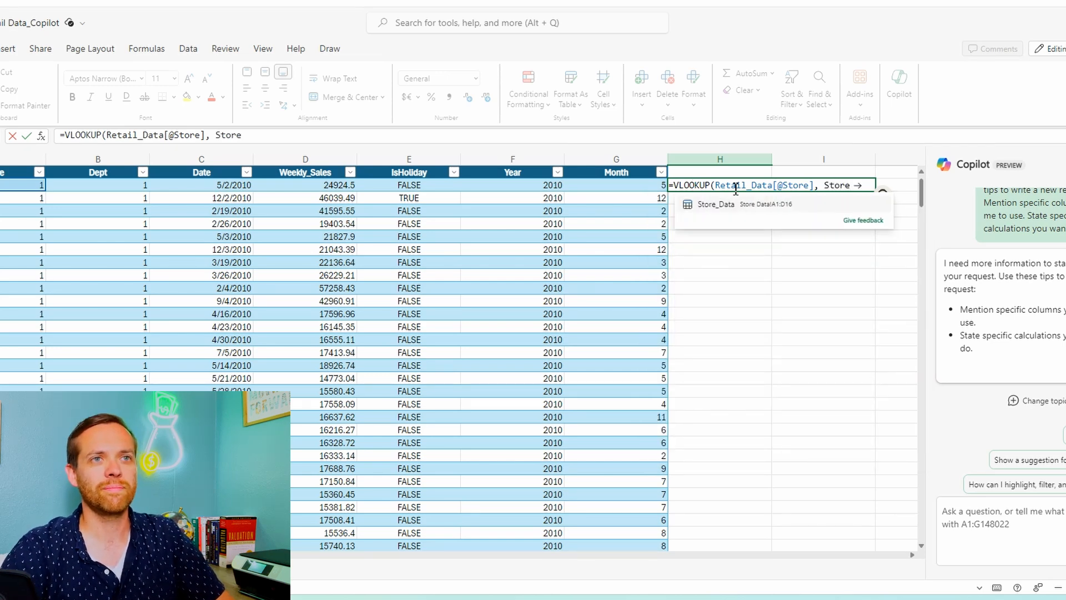
left_click(739, 206)
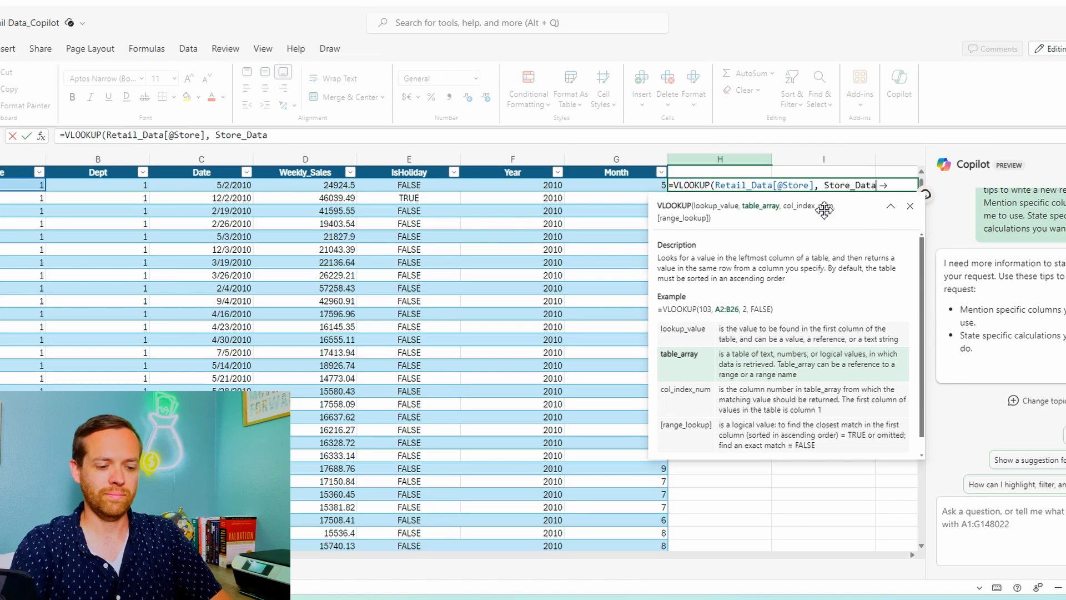
type(", 2, FA")
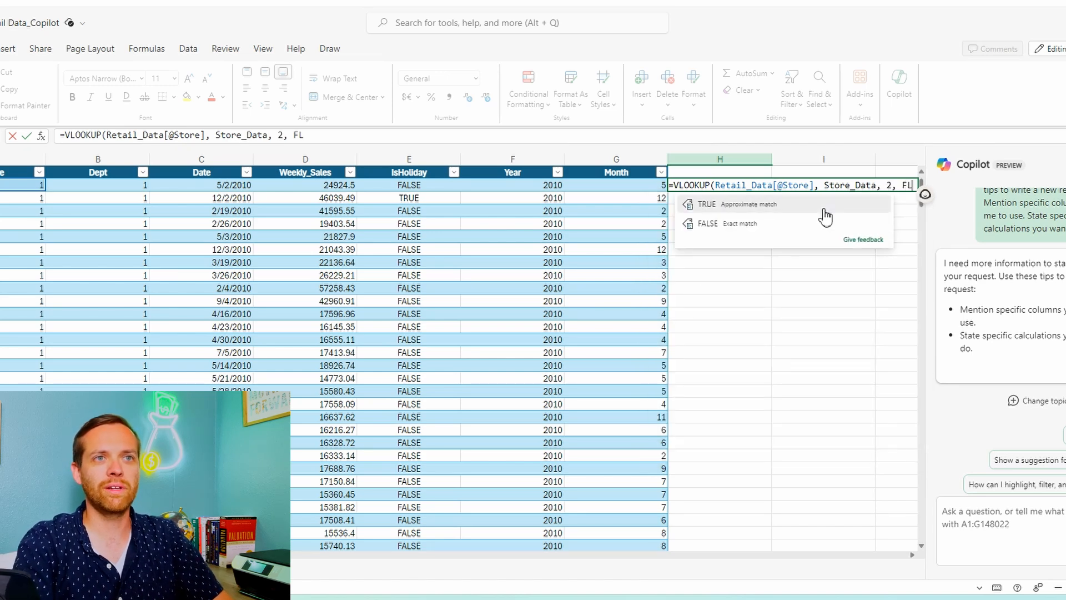
type("LSE)")
key("Return")
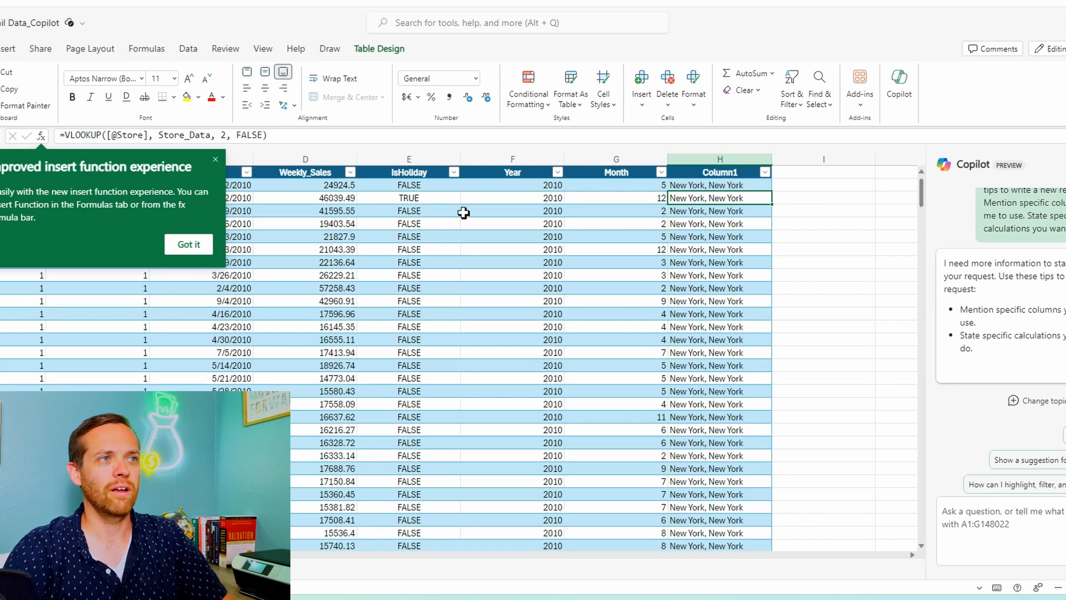
Dismiss the insert function tip and rename the new lookup column's header to Store City
left_click(175, 248)
left_click(702, 172)
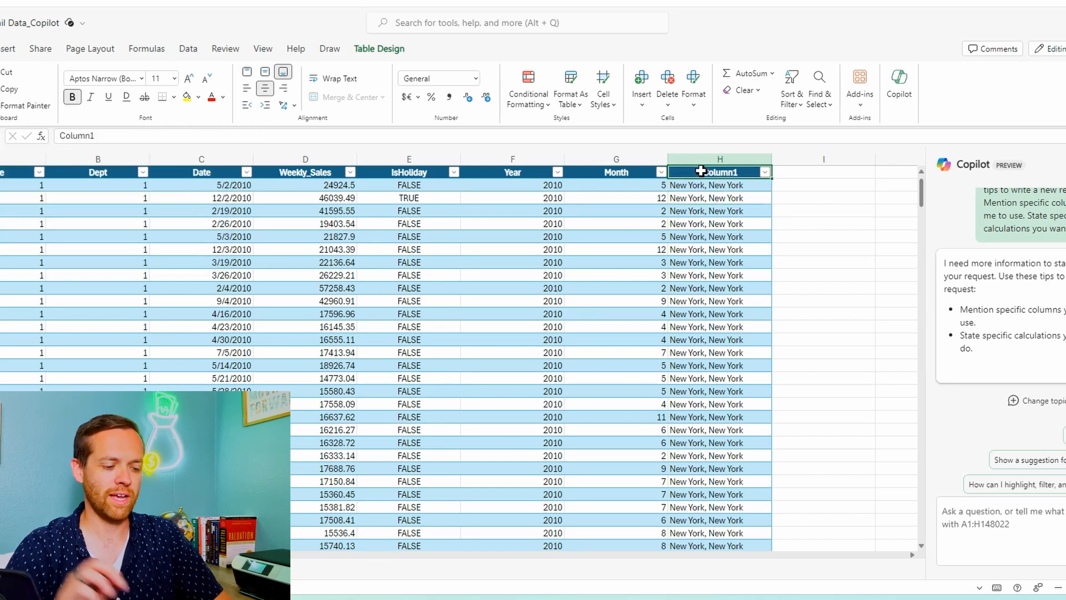
type("Store City")
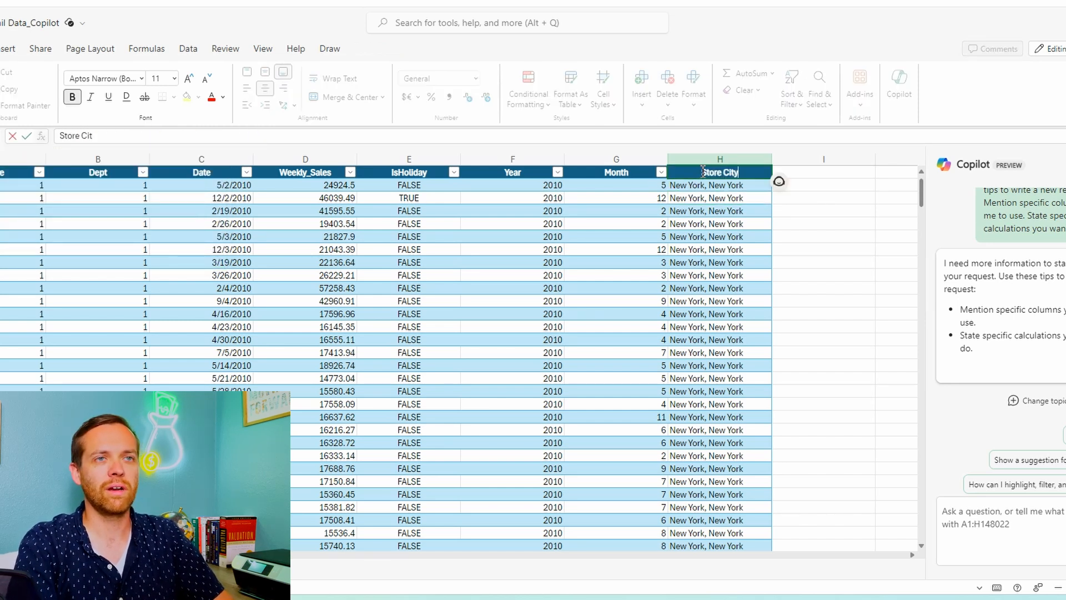
key("Return")
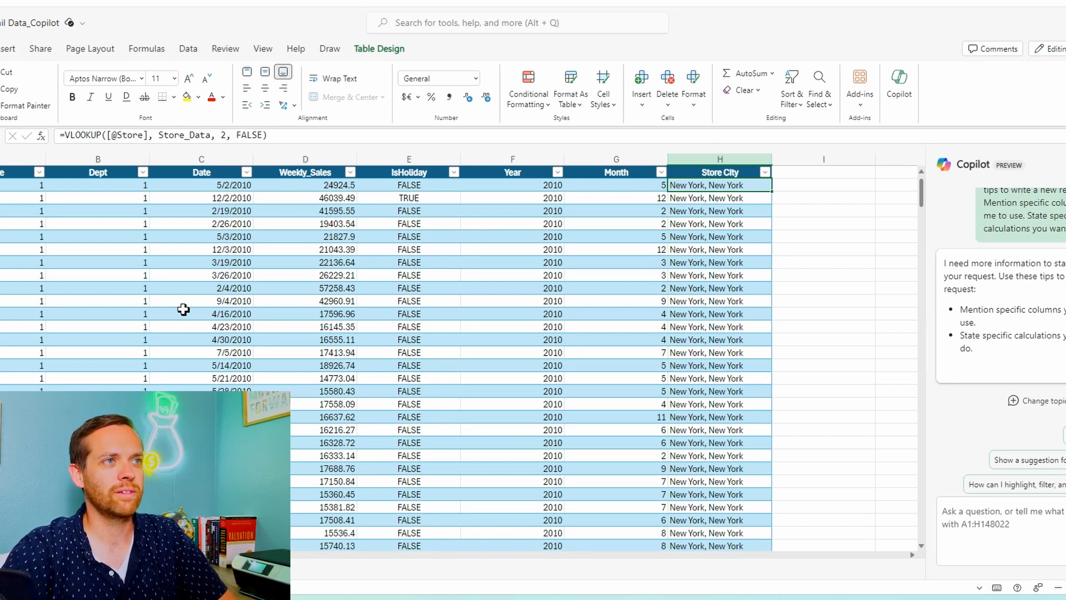
Ask Copilot to remove columns Dept and Date from table "Retail_Data" and apply its proposed changes
left_click(22, 173)
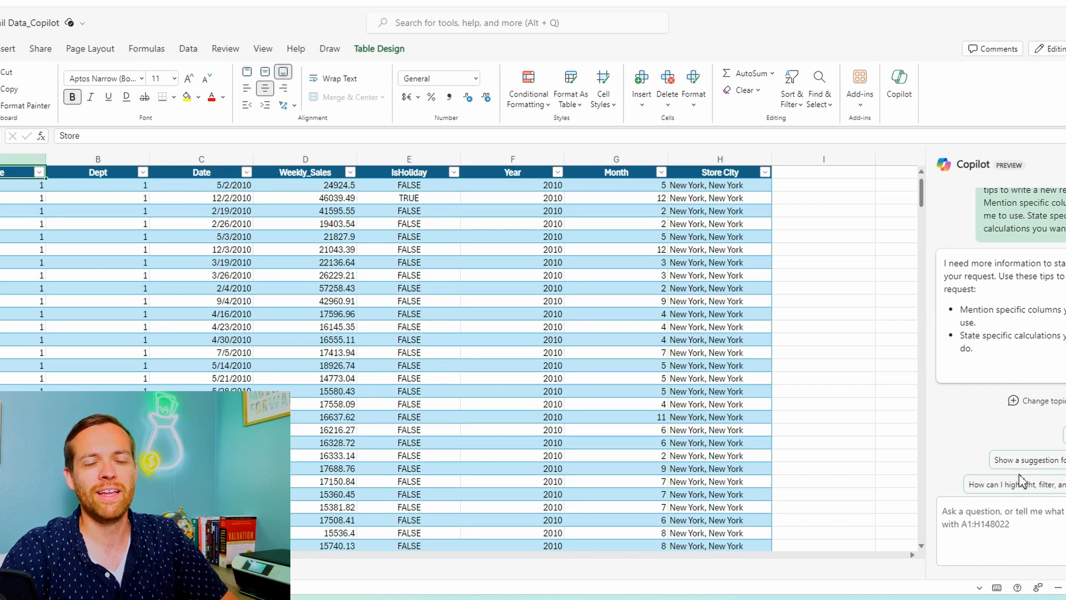
scroll(1021, 480, "up", 10)
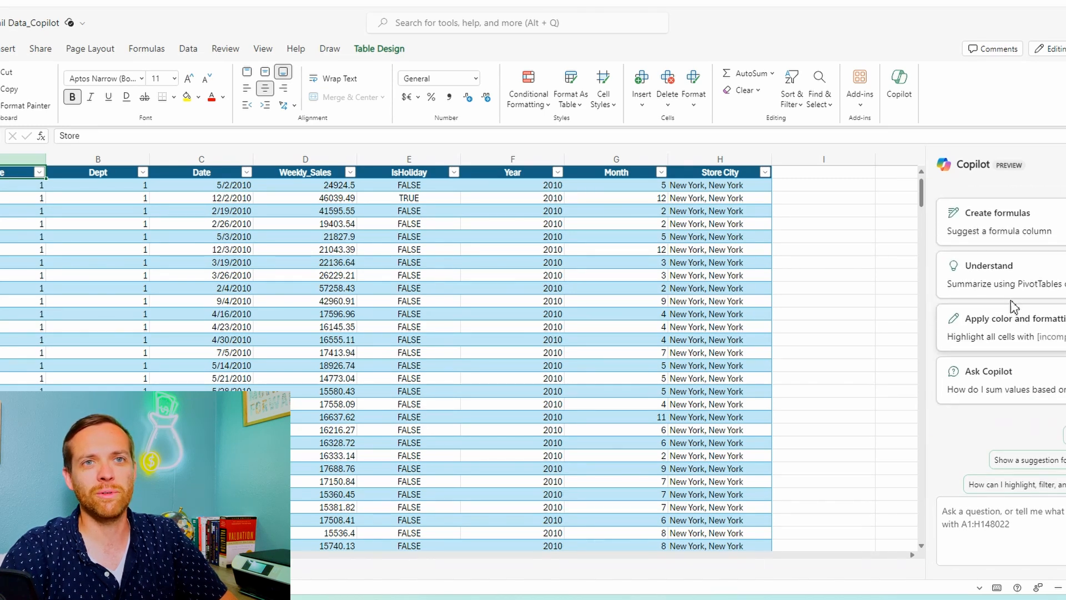
left_click(1012, 330)
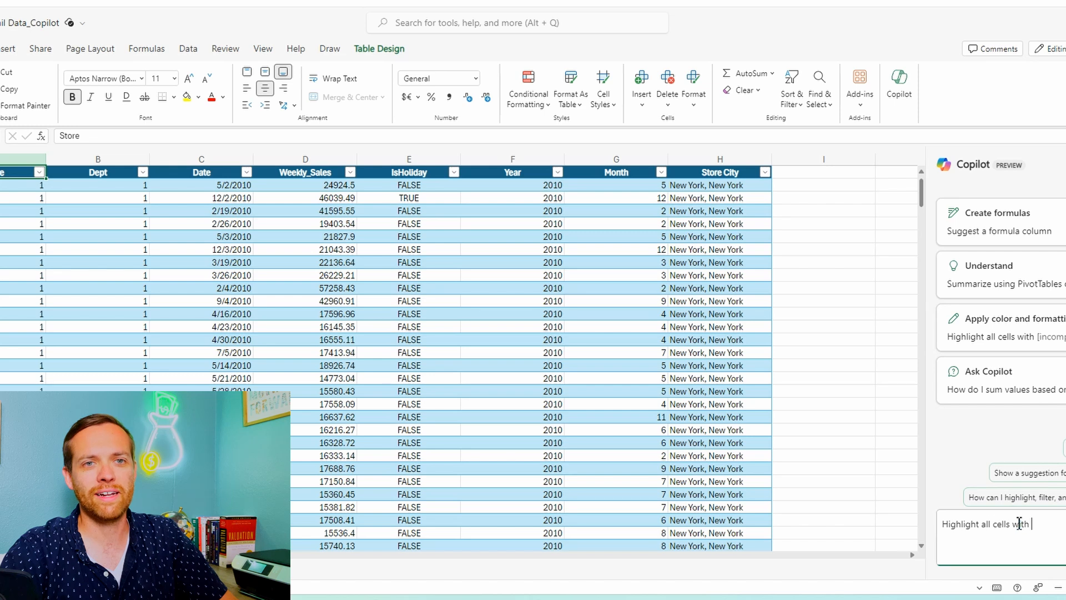
left_click_drag(1032, 524, 942, 528)
type("Rem")
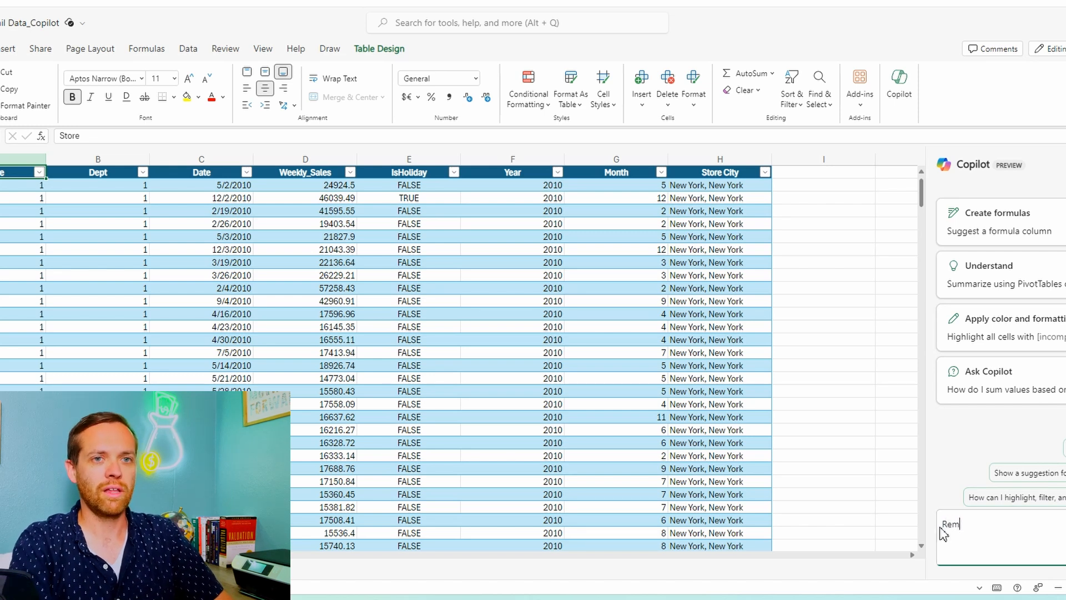
type("ove columns D")
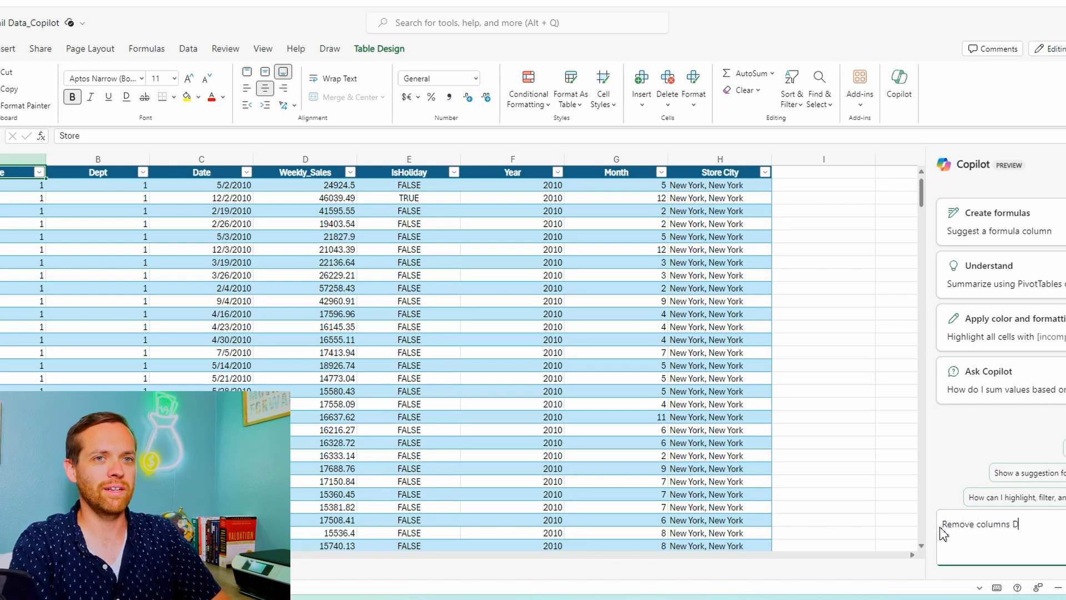
type("ept an")
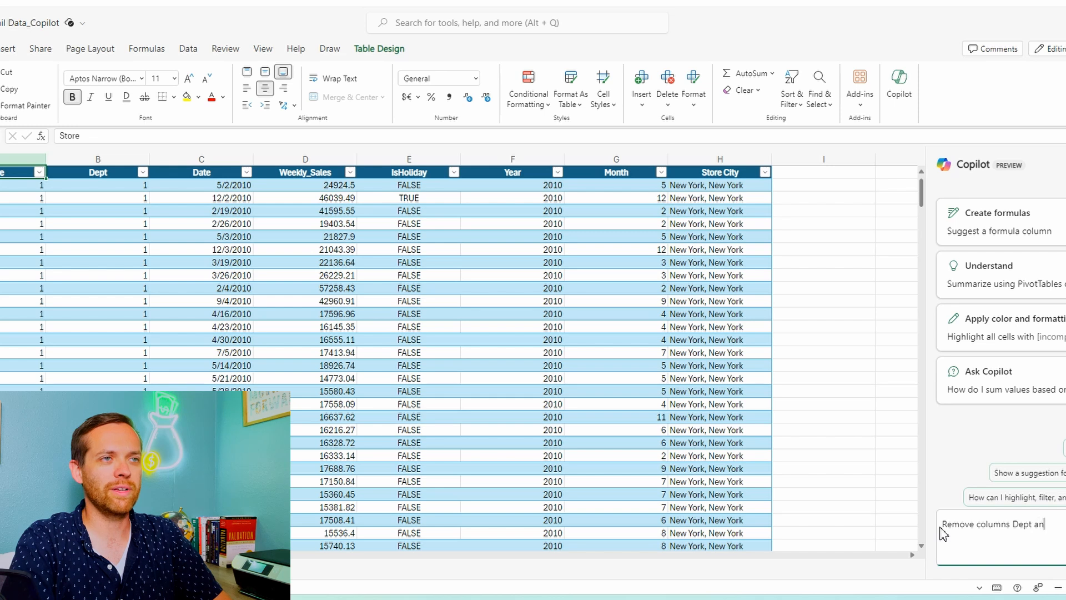
type("d Mo")
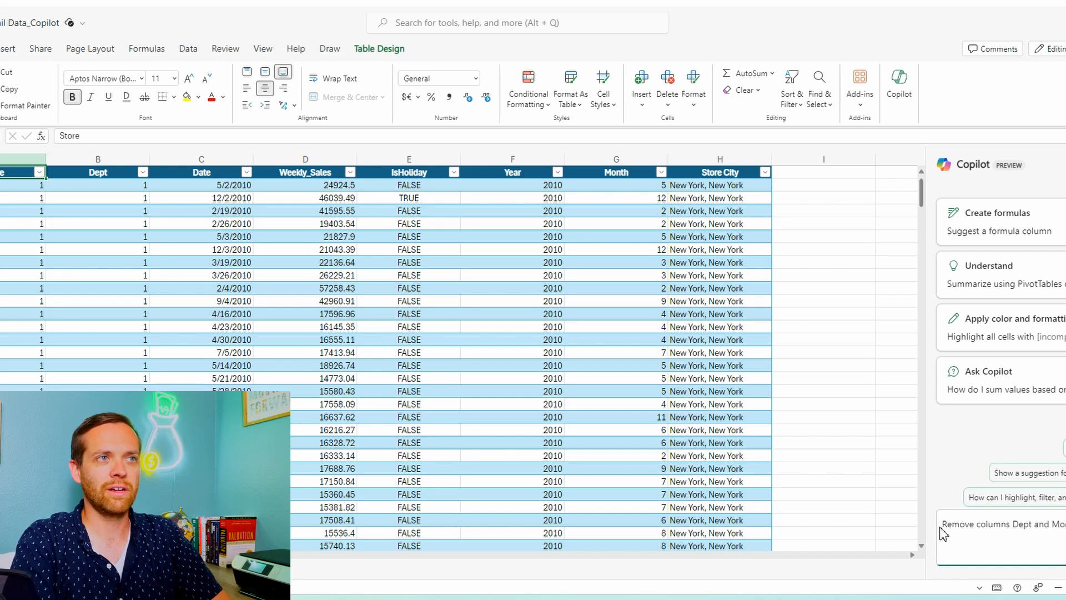
key("BackSpace")
key("BackSpace")
key("BackSpace")
type("Dat")
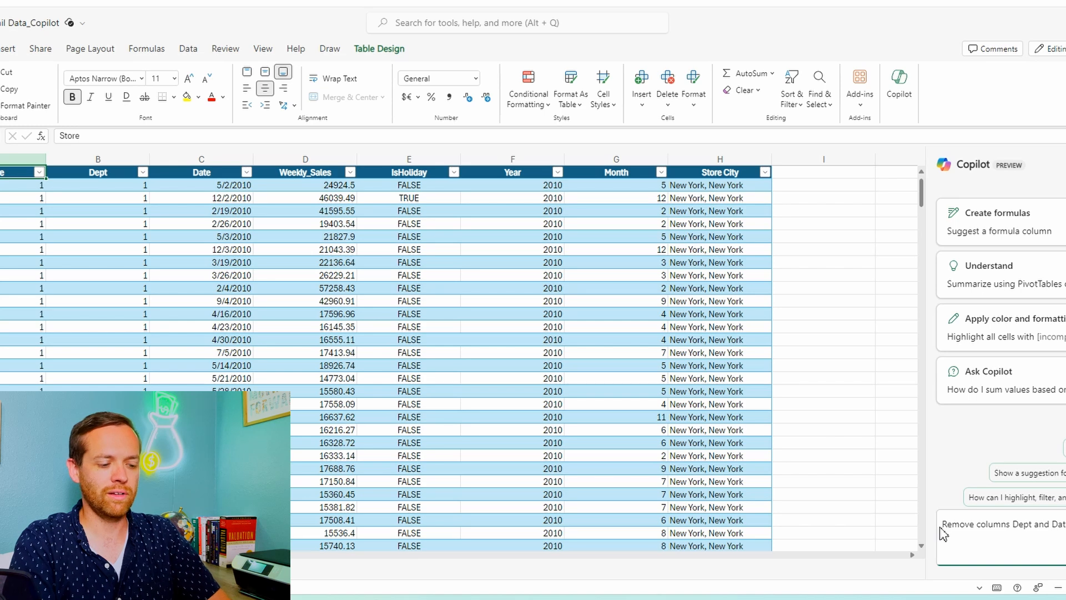
type("e from \"Retail_Data")
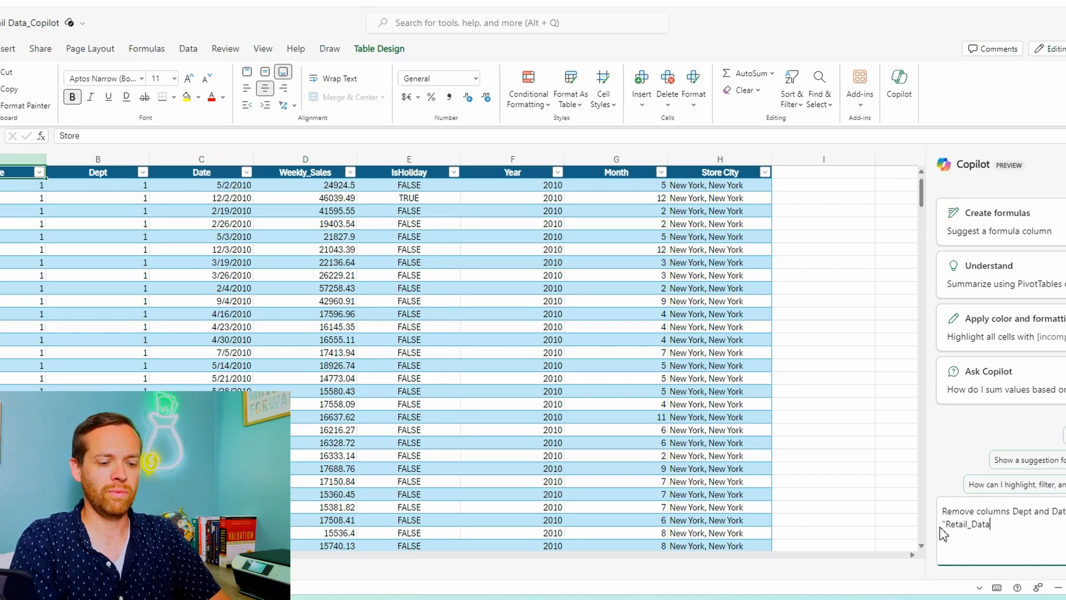
type("\"")
key("Return")
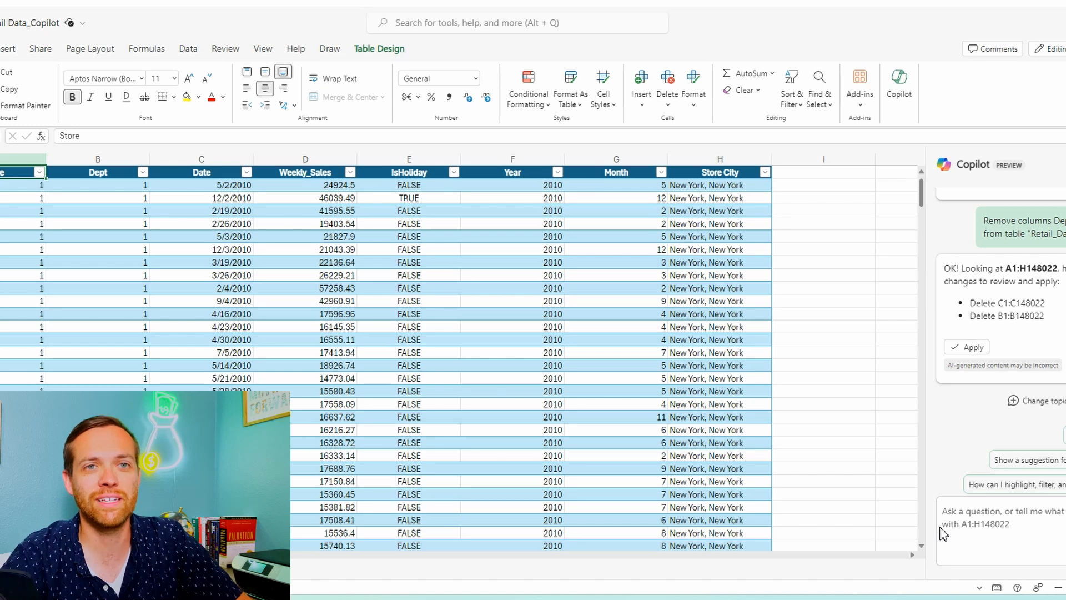
left_click(974, 348)
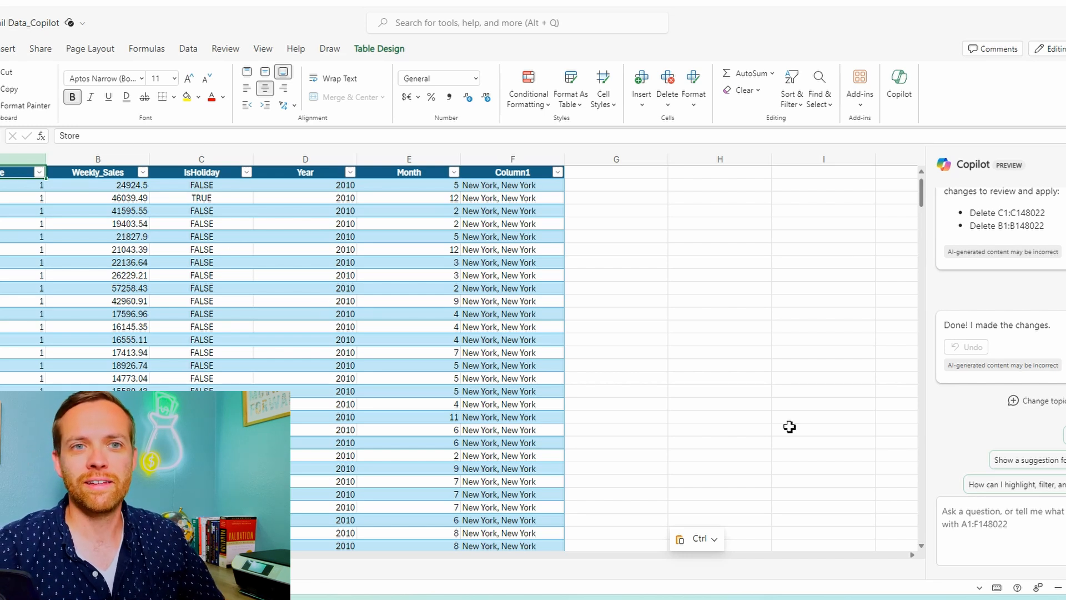
Ask Copilot to highlight in green where IsHoliday is True
left_click(943, 502)
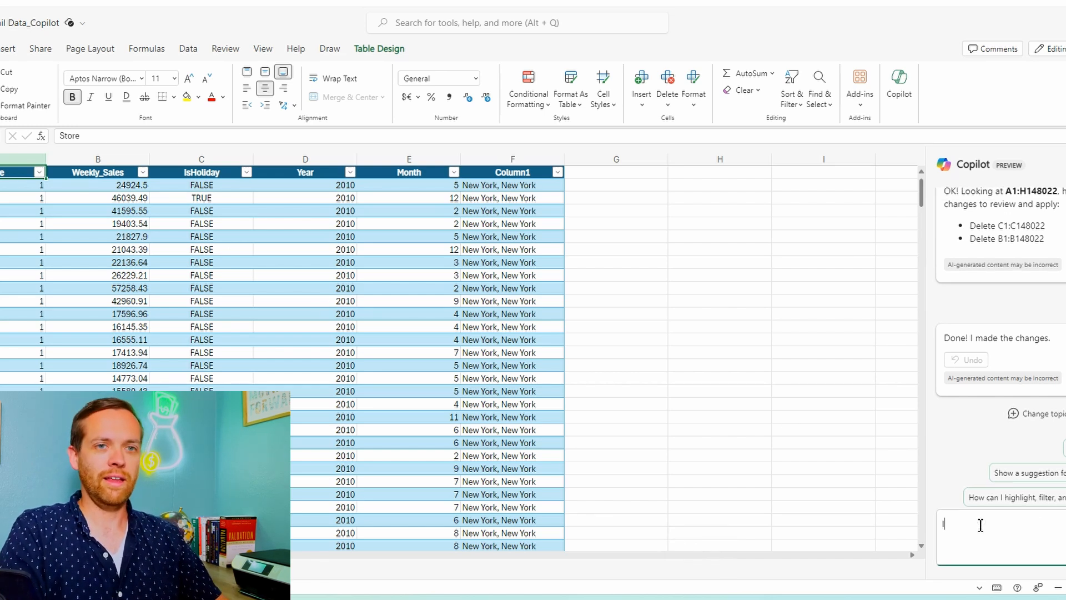
type("If IsH")
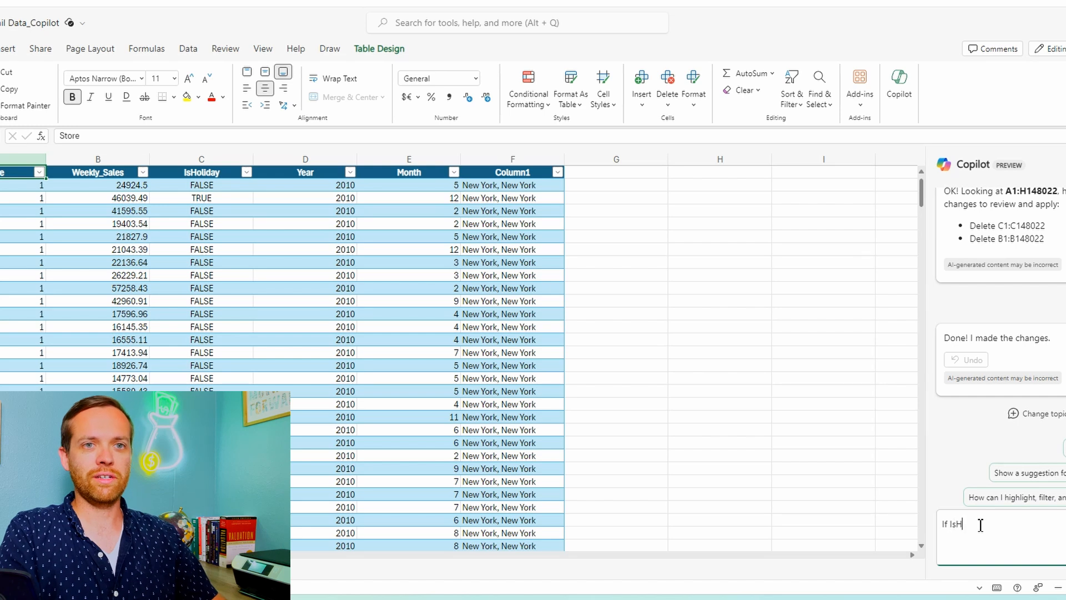
type("oliday is ")
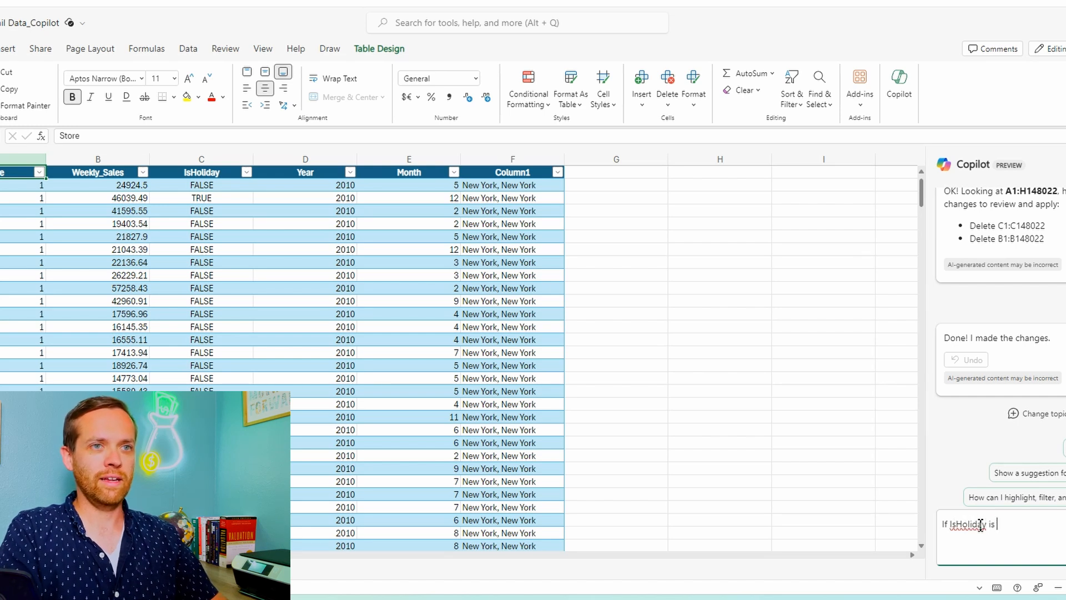
type("True")
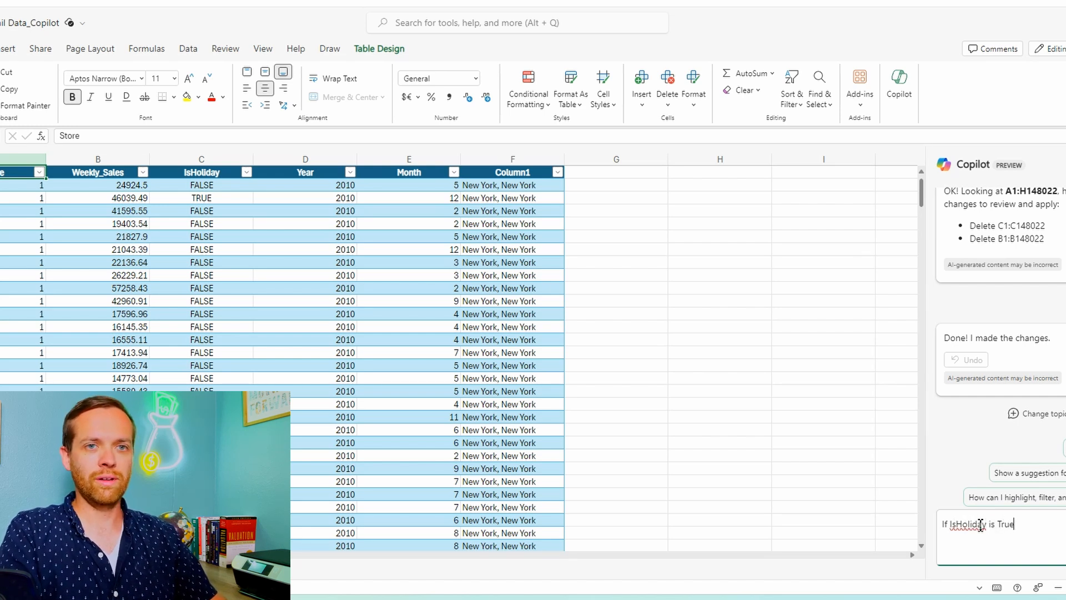
type(" highl")
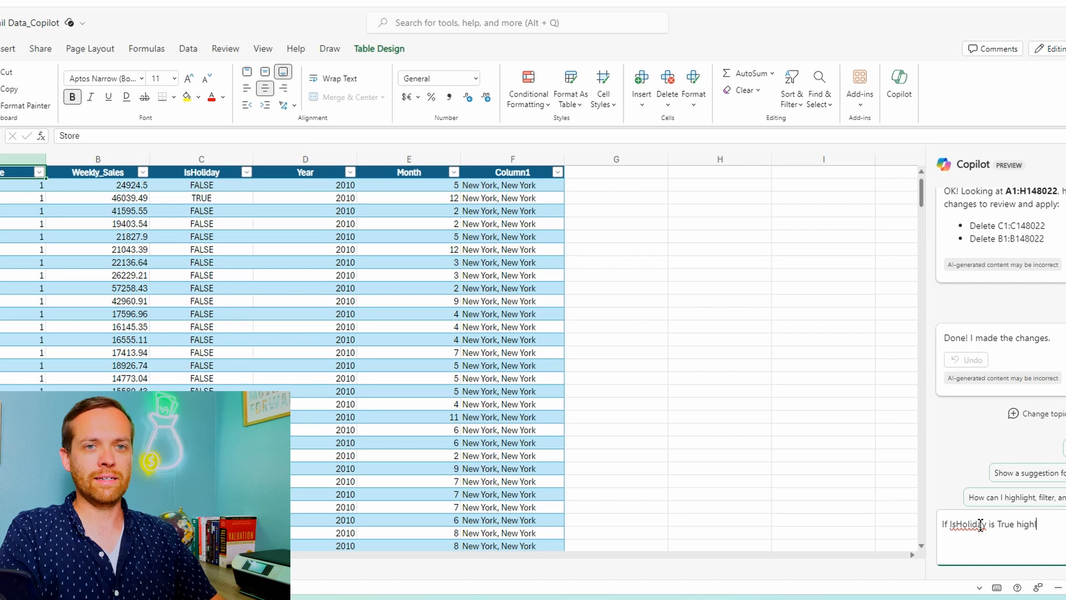
type("ight the")
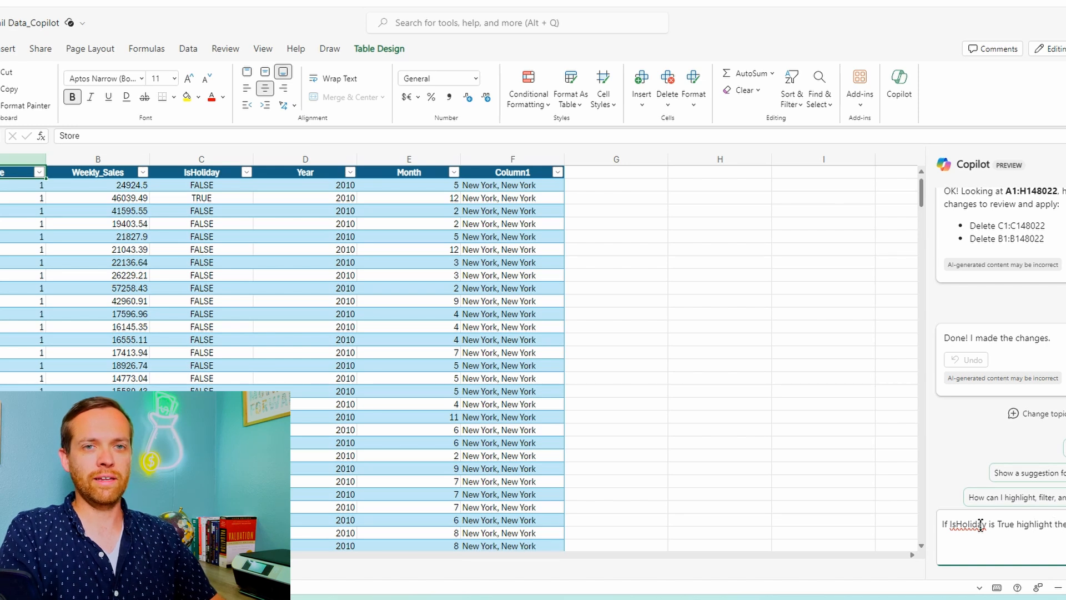
key("Return")
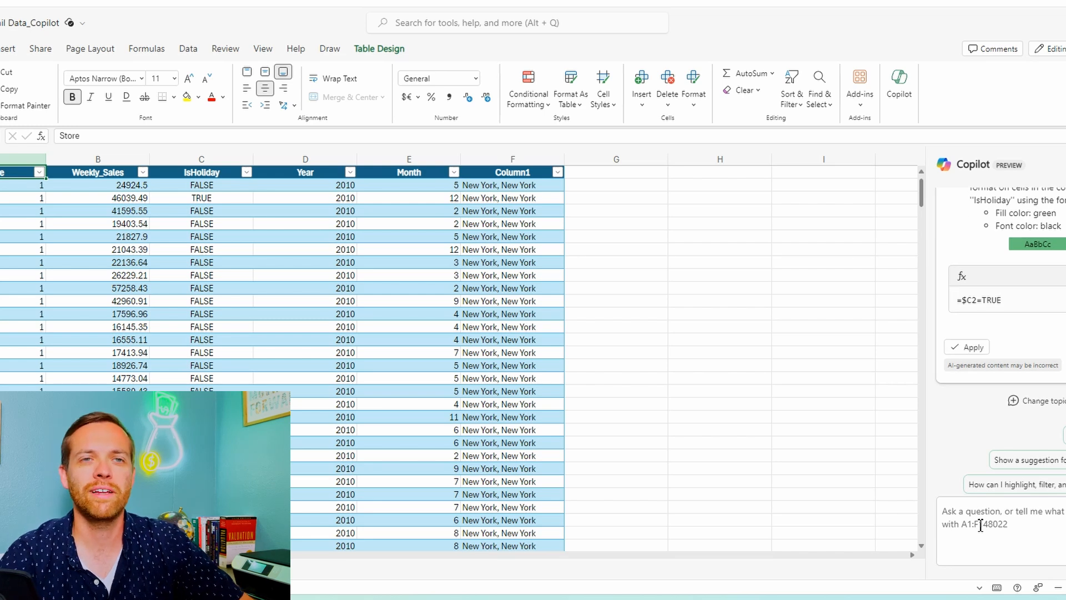
Review Copilot's proposed conditional formatting rule for the IsHoliday column and apply it
scroll(1000, 304, "up", 3)
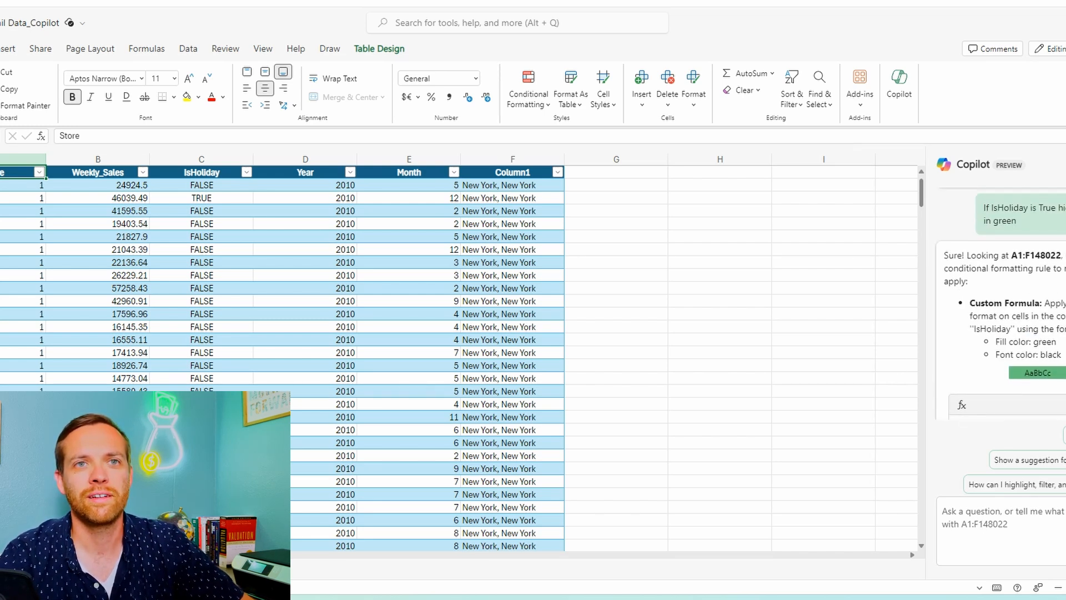
scroll(1001, 306, "down", 2)
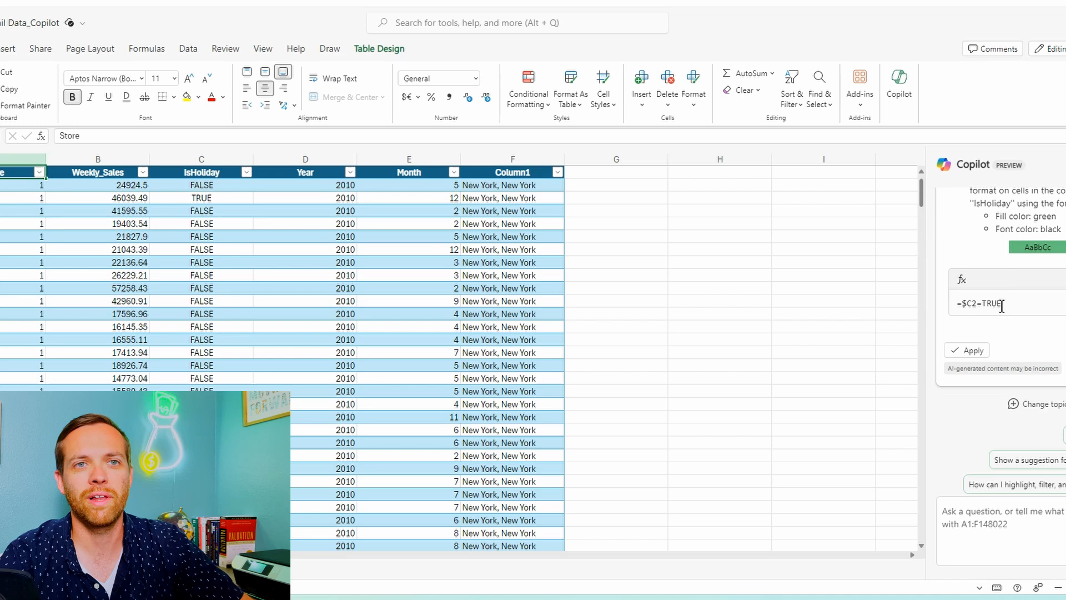
left_click(961, 352)
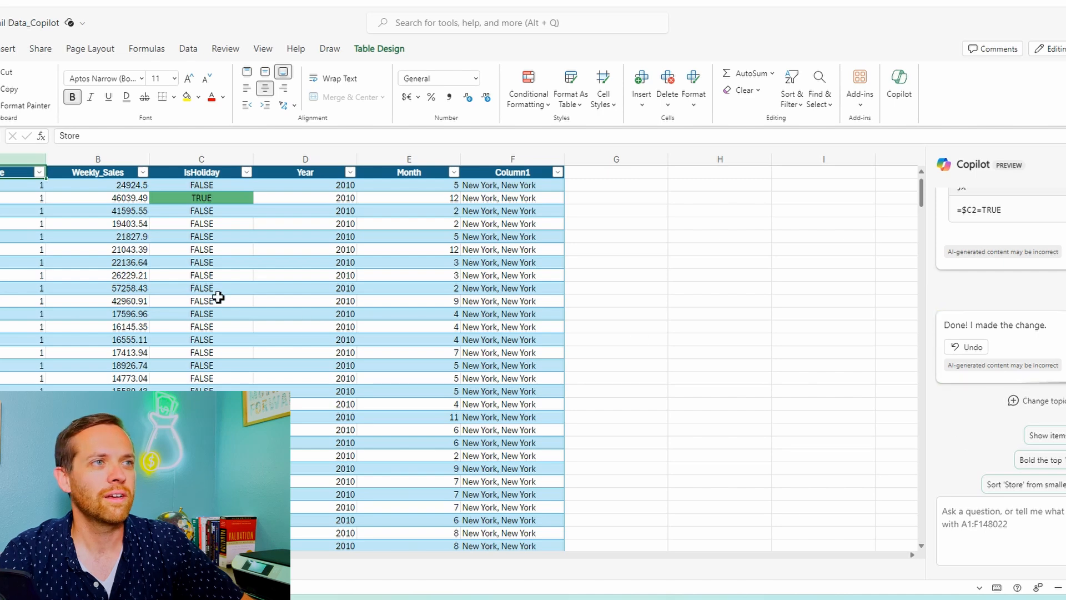
Check the highlighting down the IsHoliday column, then return to the start of the Copilot conversation
scroll(215, 294, "down", 5)
scroll(215, 295, "down", 10)
scroll(217, 300, "up", 20)
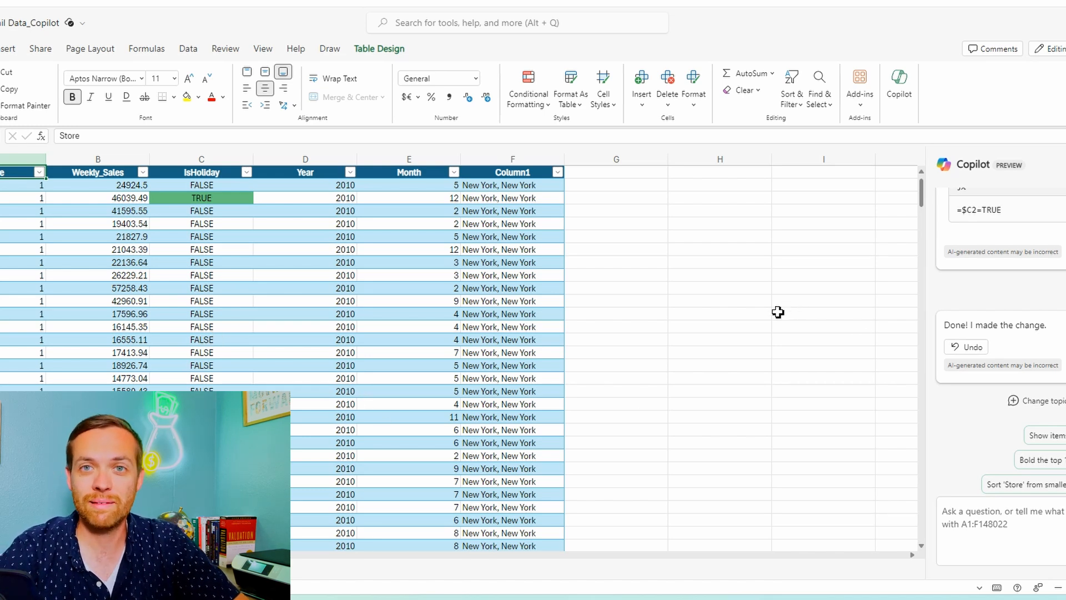
scroll(1001, 302, "up", 15)
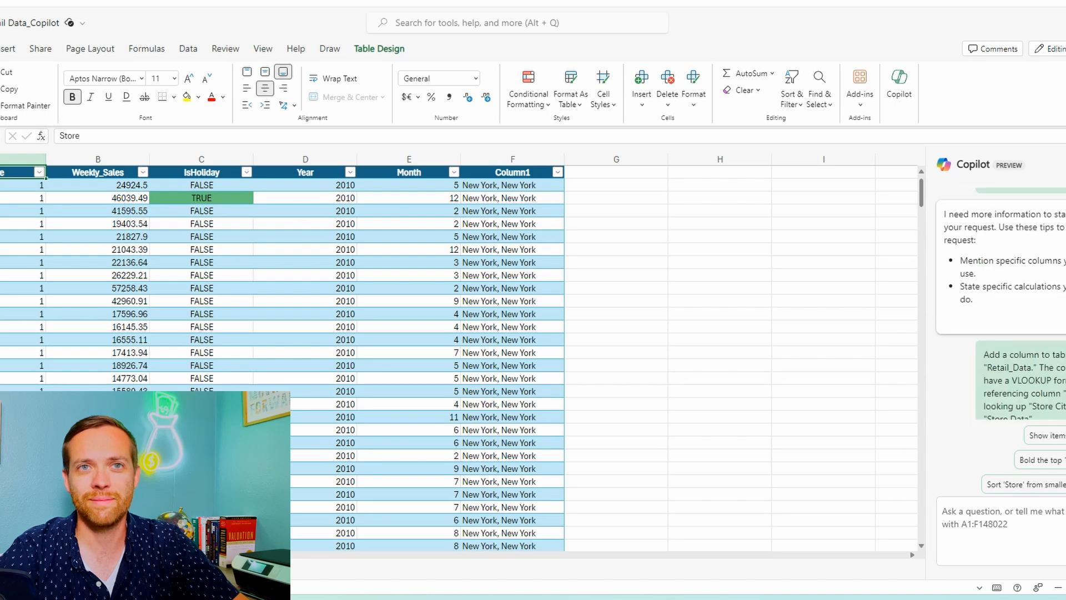
scroll(1019, 294, "up", 2)
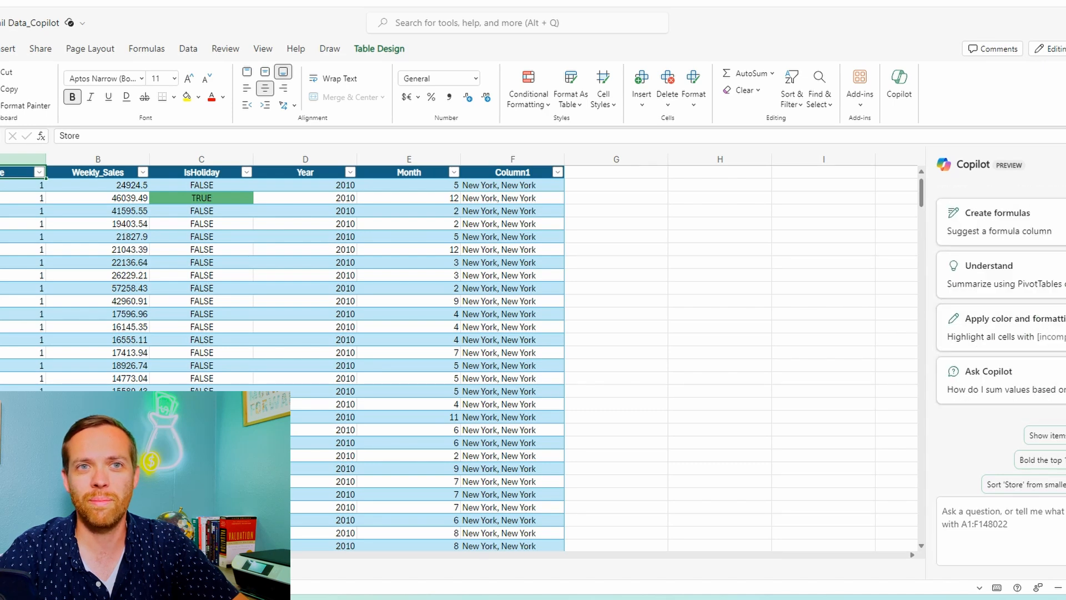
Ask Copilot to summarize the retail data using PivotTables or charts, going back to the suggestion cards to retry the request
left_click(1010, 275)
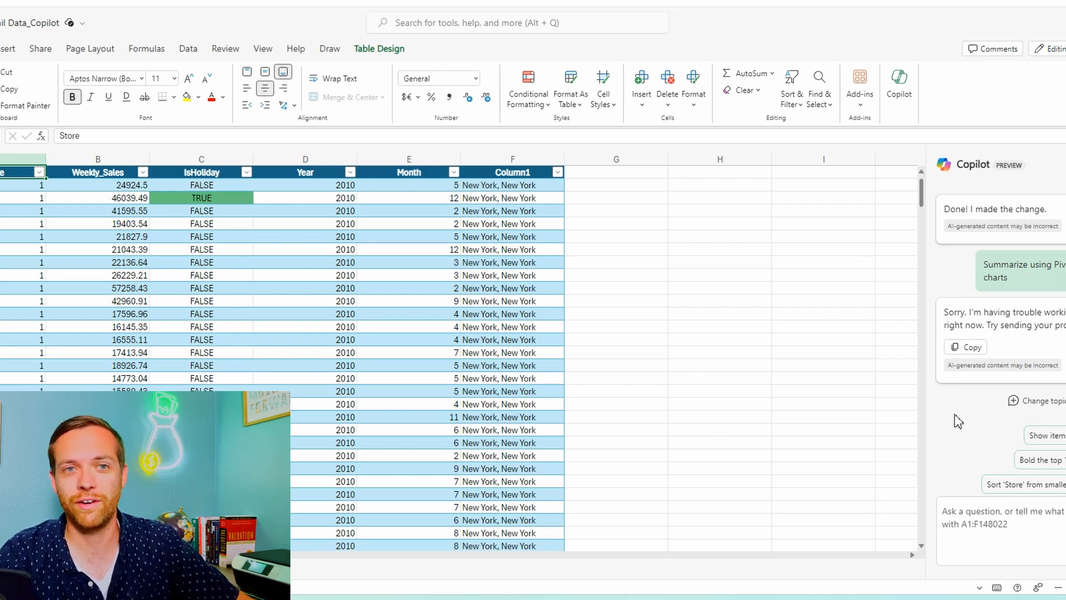
scroll(987, 407, "up", 2)
scroll(987, 407, "up", 2)
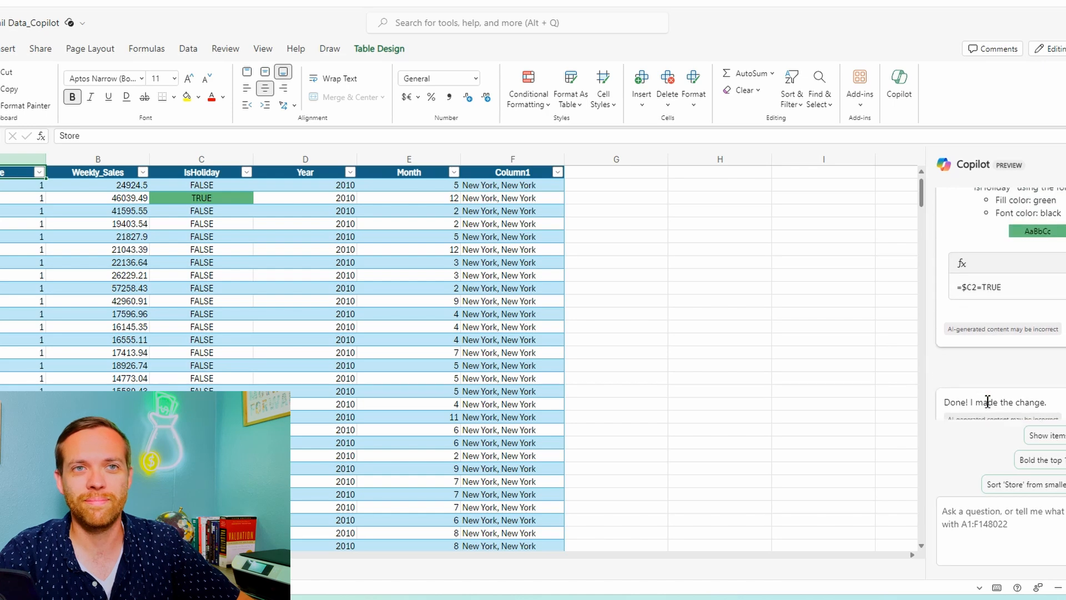
scroll(988, 403, "down", 2)
scroll(988, 398, "up", 5)
scroll(989, 399, "down", 10)
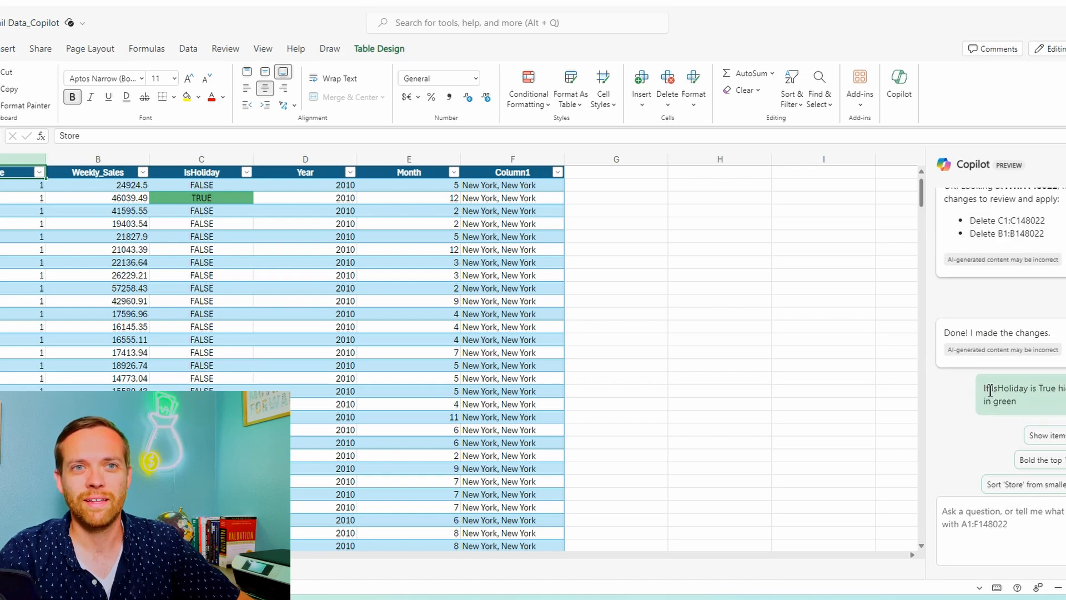
scroll(992, 382, "down", 5)
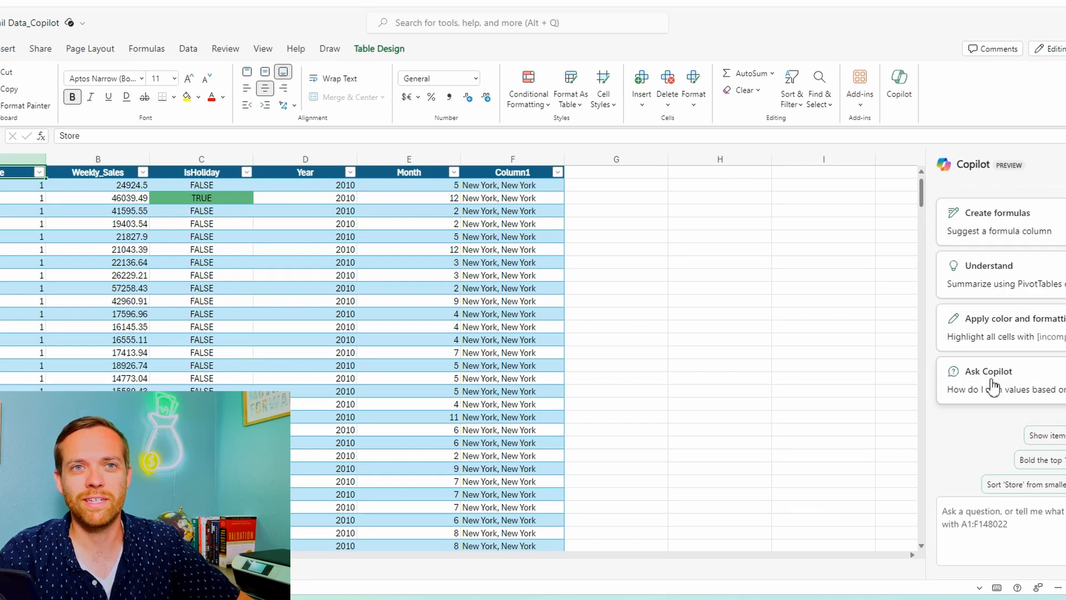
scroll(1011, 276, "down", 3)
scroll(1011, 277, "down", 6)
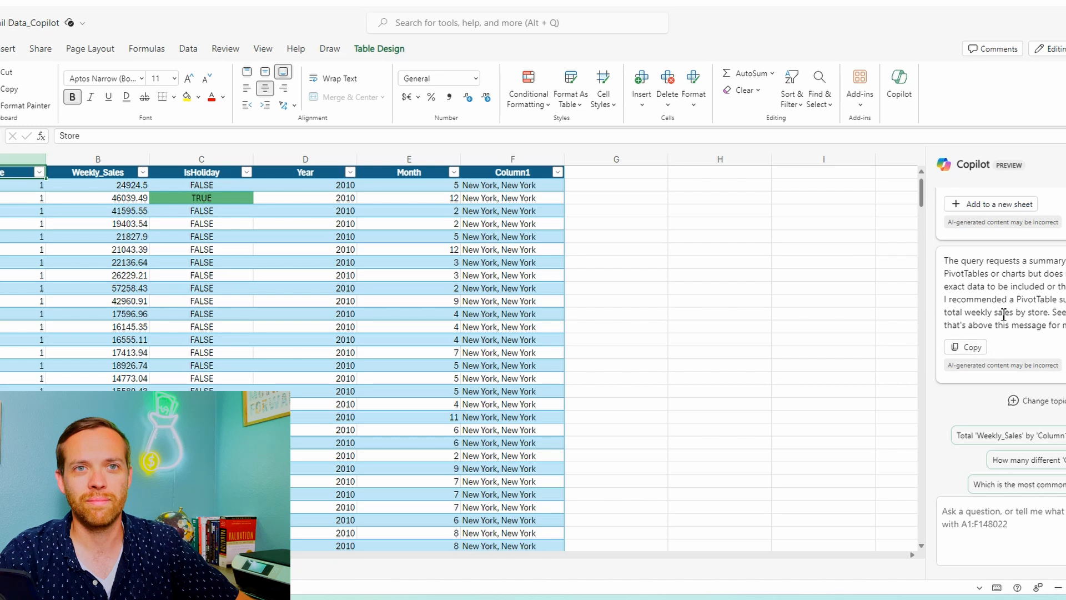
Add Copilot's PivotTable of weekly sales by store to a new sheet and place the Year field in its columns
scroll(1003, 314, "up", 3)
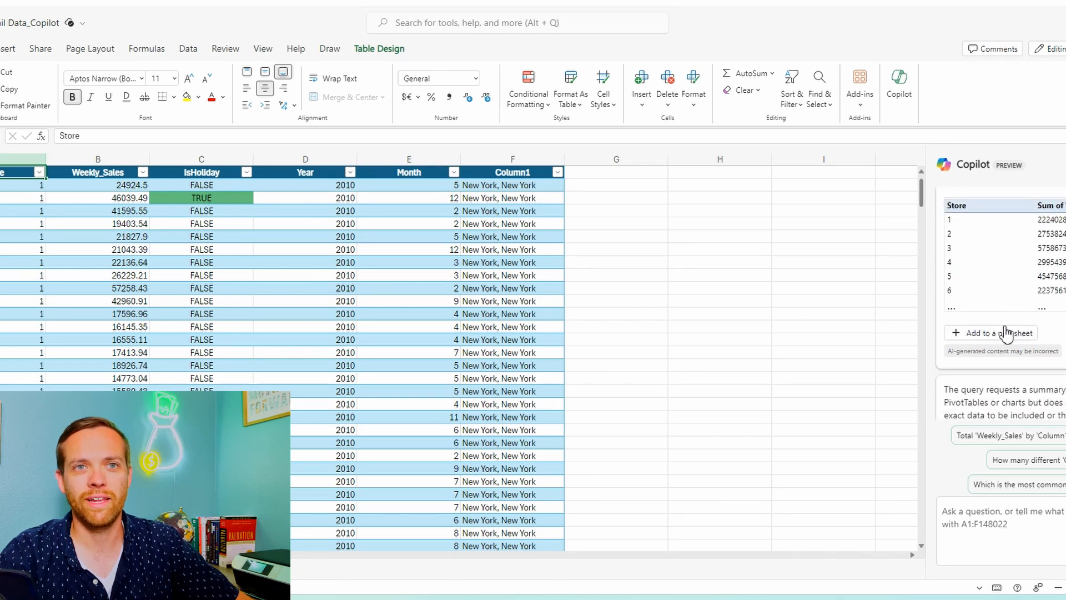
left_click(1006, 333)
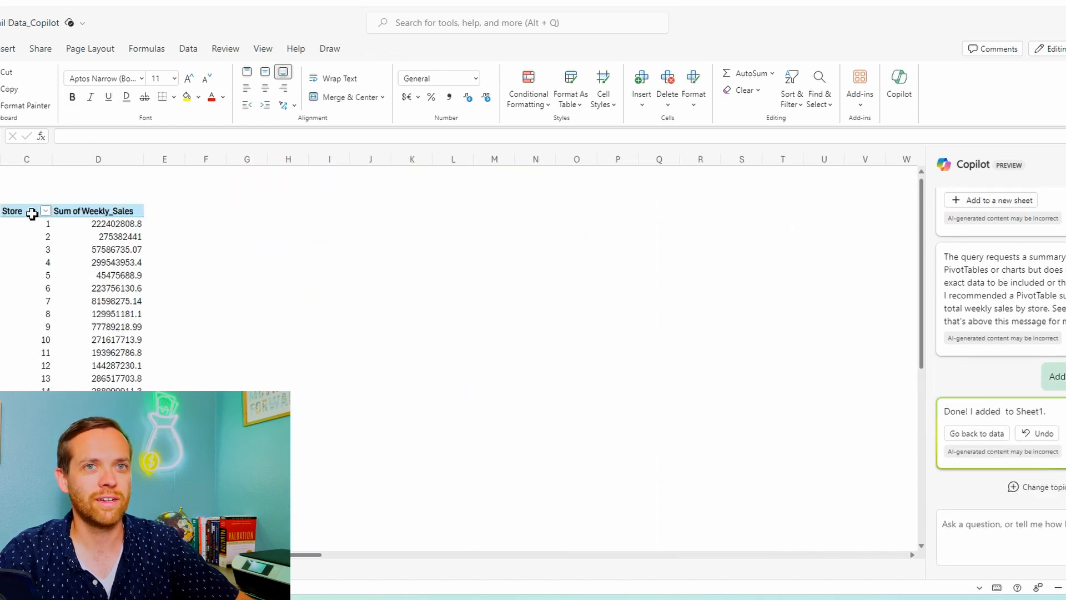
left_click(34, 216)
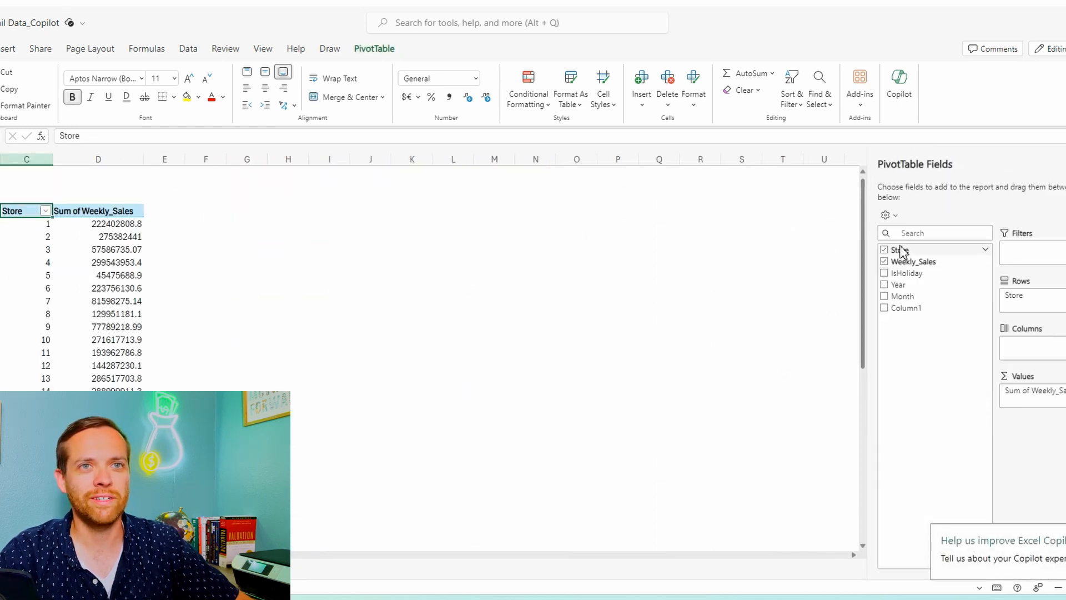
left_click(884, 284)
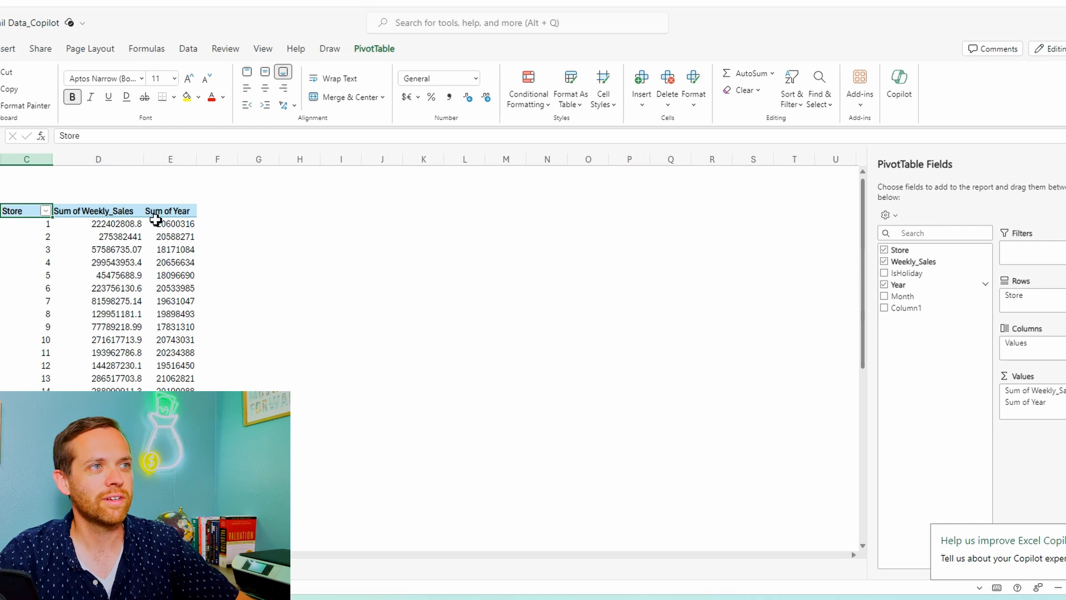
left_click_drag(1047, 400, 1049, 353)
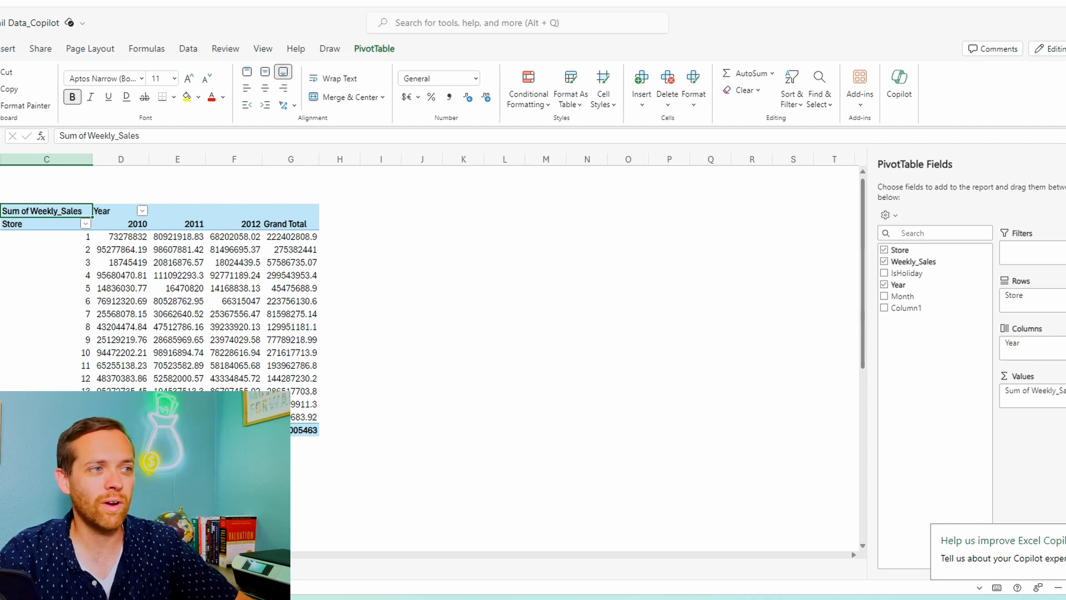
From the store cities sheet, ask Copilot to show sales from table Retail_Data by store in a pie chart for the year 2010
left_click(139, 568)
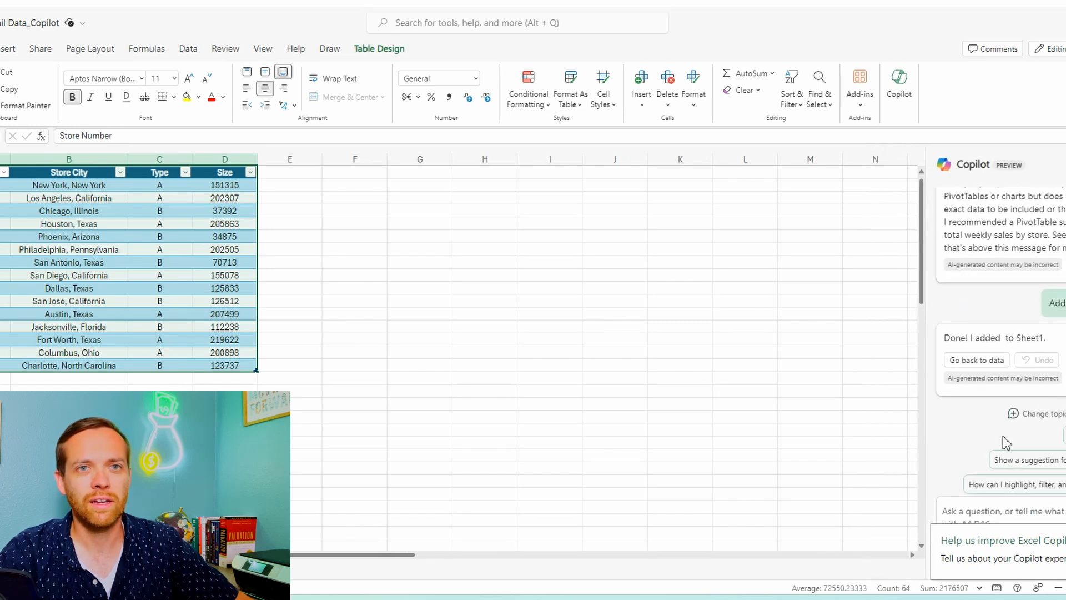
scroll(1048, 353, "down", 1)
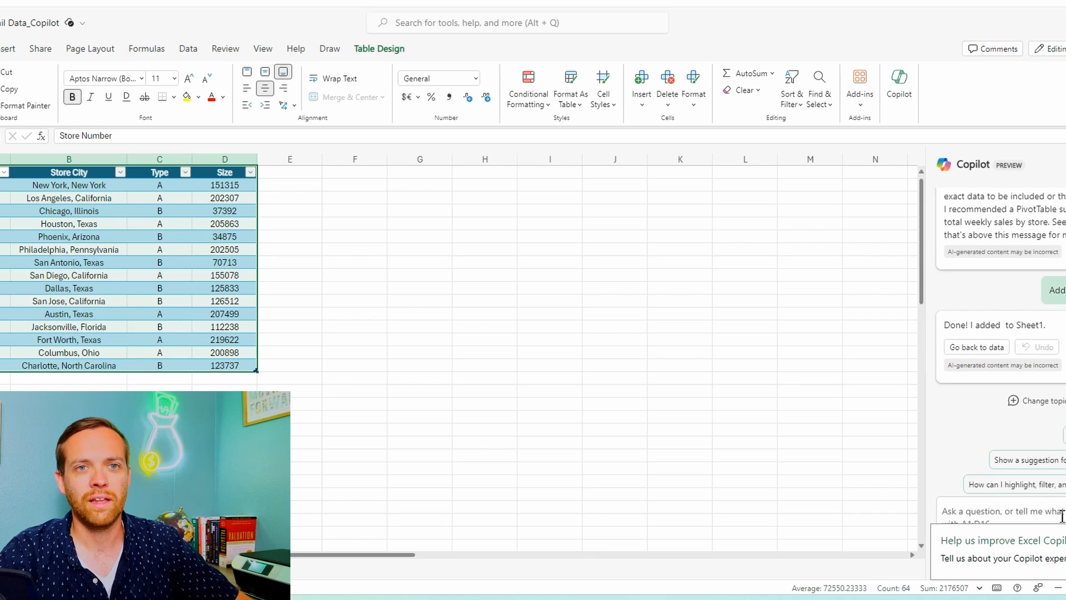
type("Can you show sales from tabl")
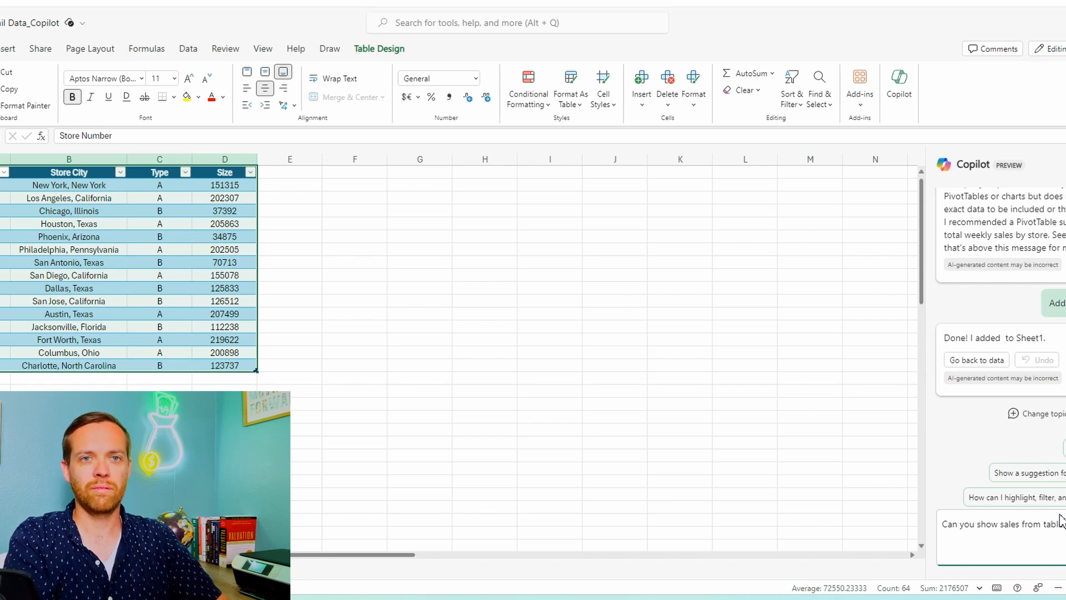
type("store in a pie chart for the year")
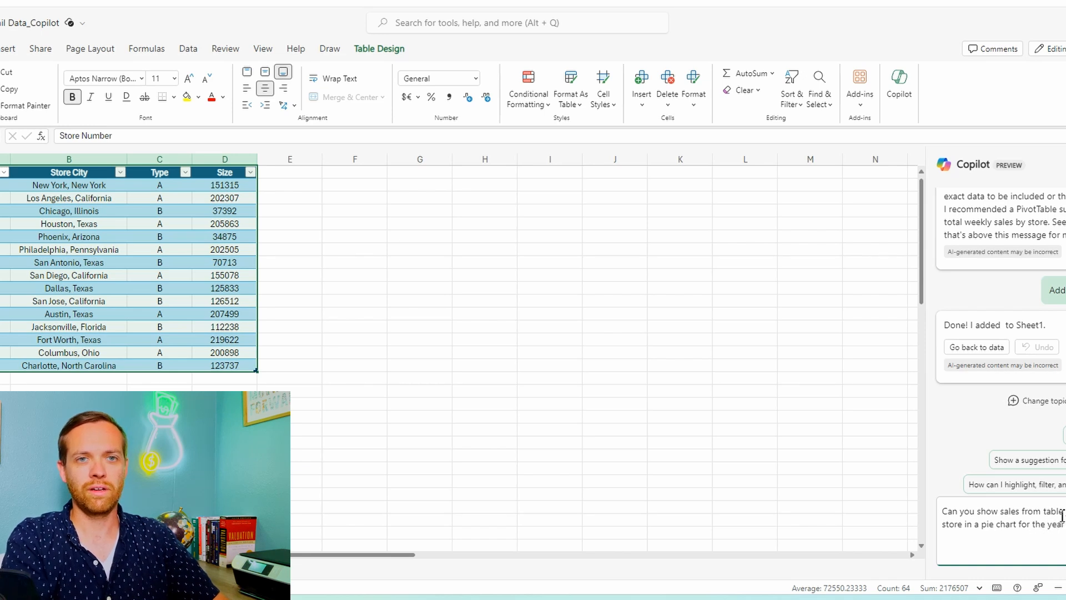
key("Return")
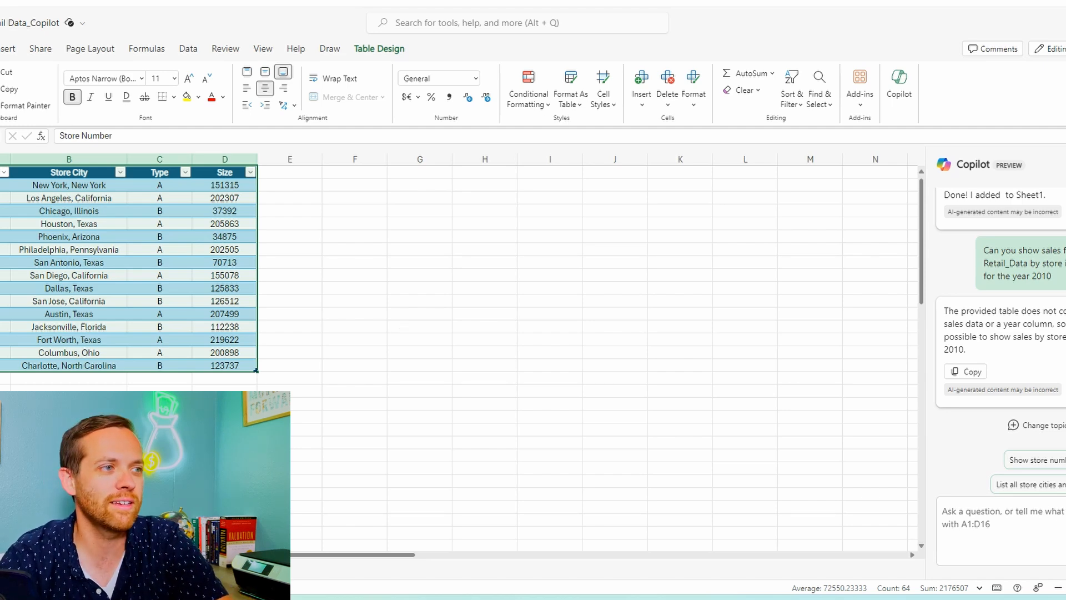
Select the whole retail data table on its own sheet and resubmit the same 2010 pie chart request to Copilot
left_click(63, 569)
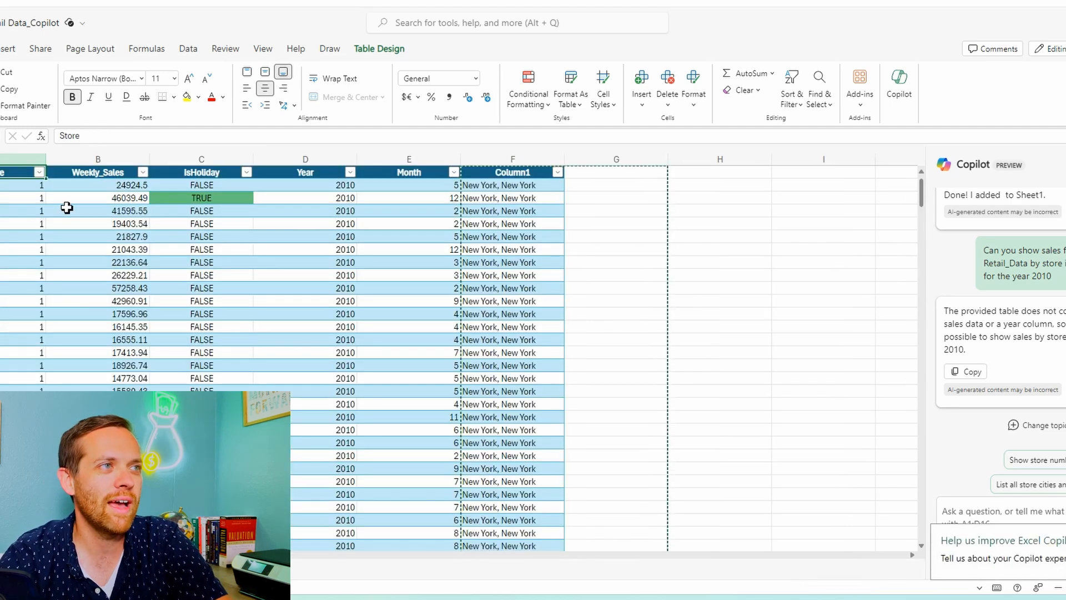
left_click(17, 173)
key("ctrl+shift+Down")
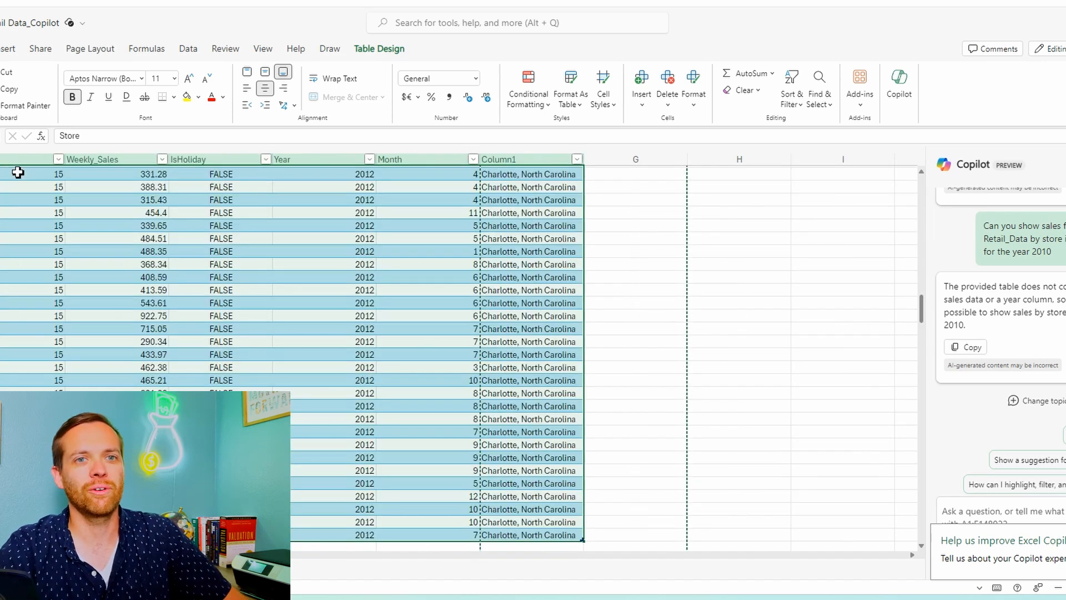
triple_click(1031, 251)
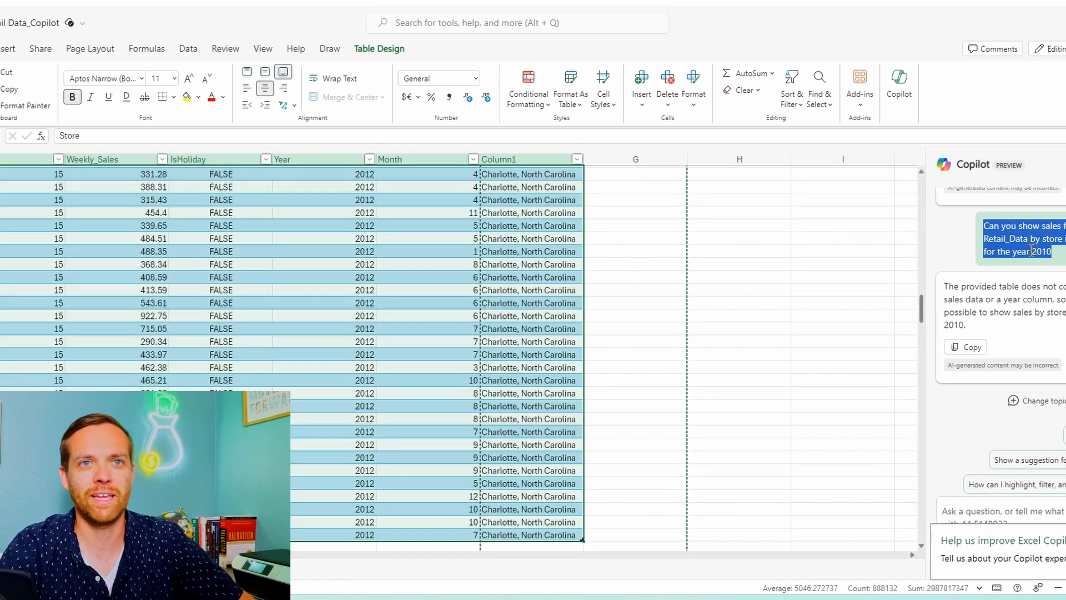
left_click(1051, 512)
key("ctrl+v")
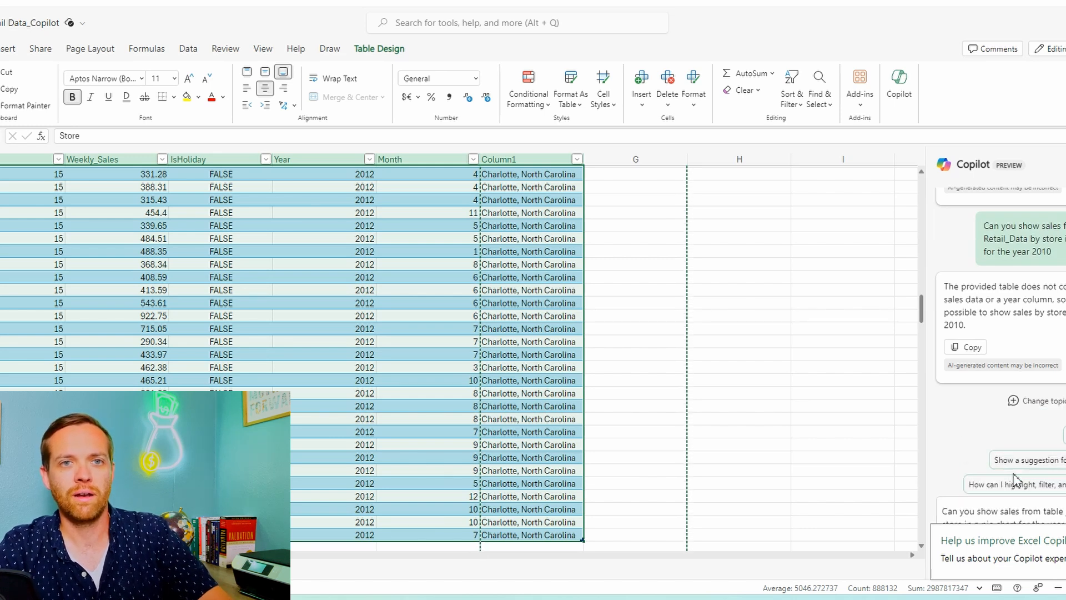
key("Return")
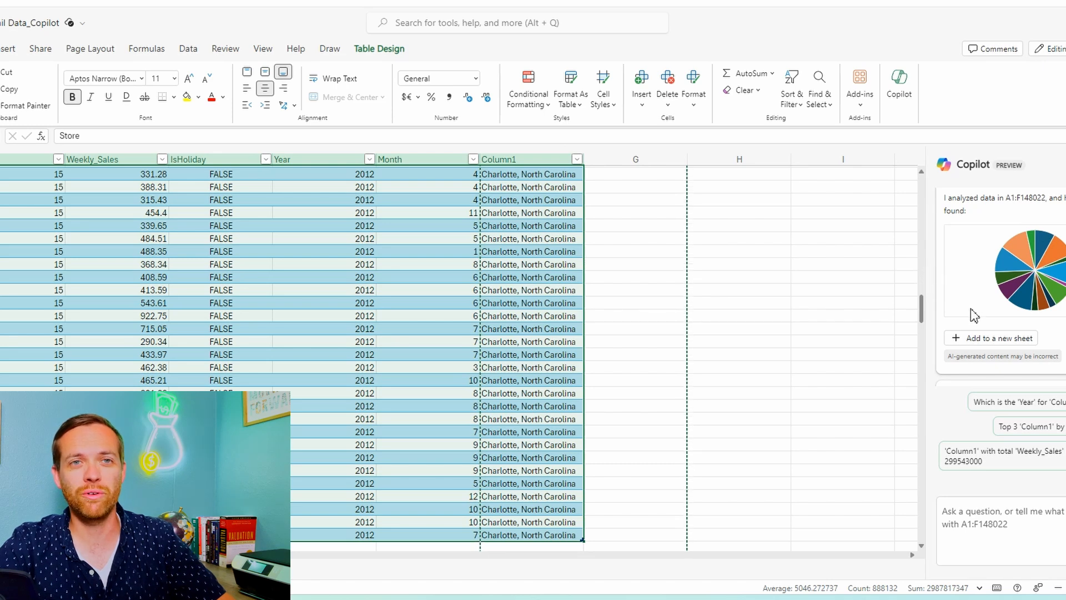
Add Copilot's 2010 sales pie chart to a new sheet, select the chart and close its PivotChart field list
left_click(986, 338)
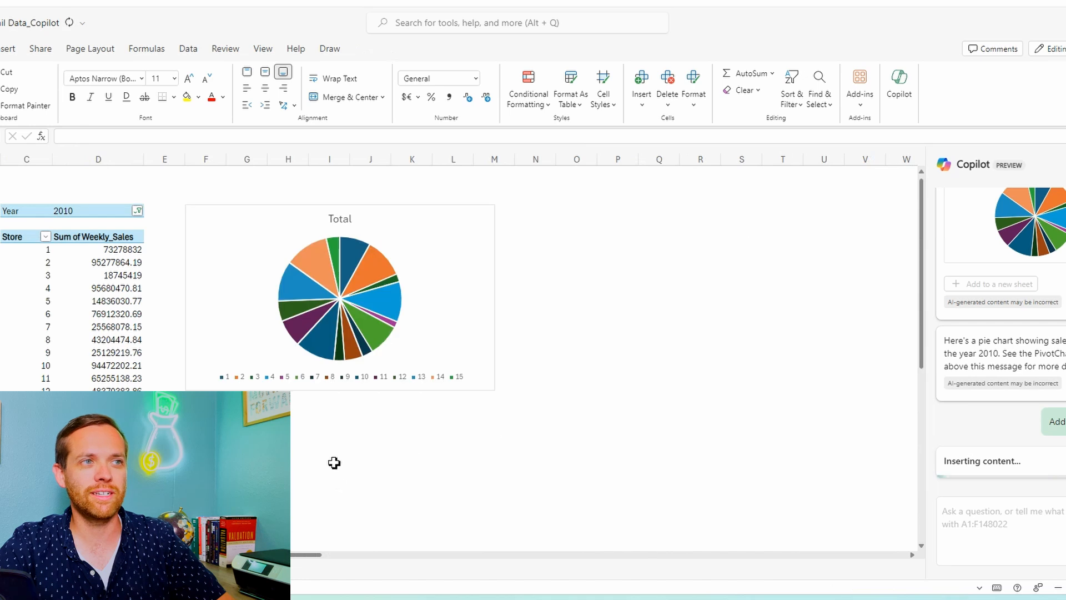
left_click(446, 274)
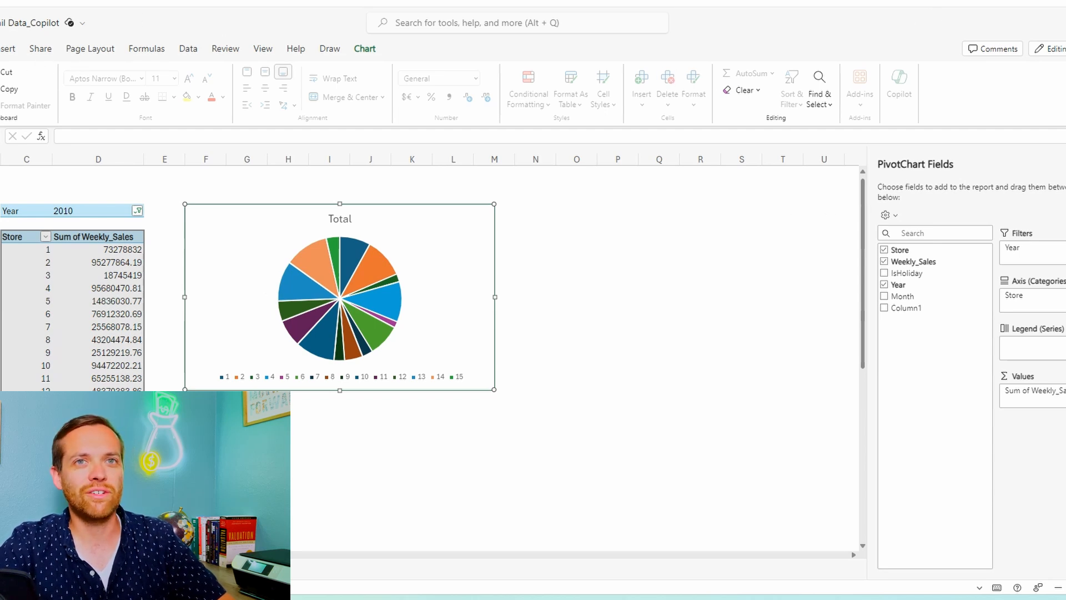
left_click(1065, 165)
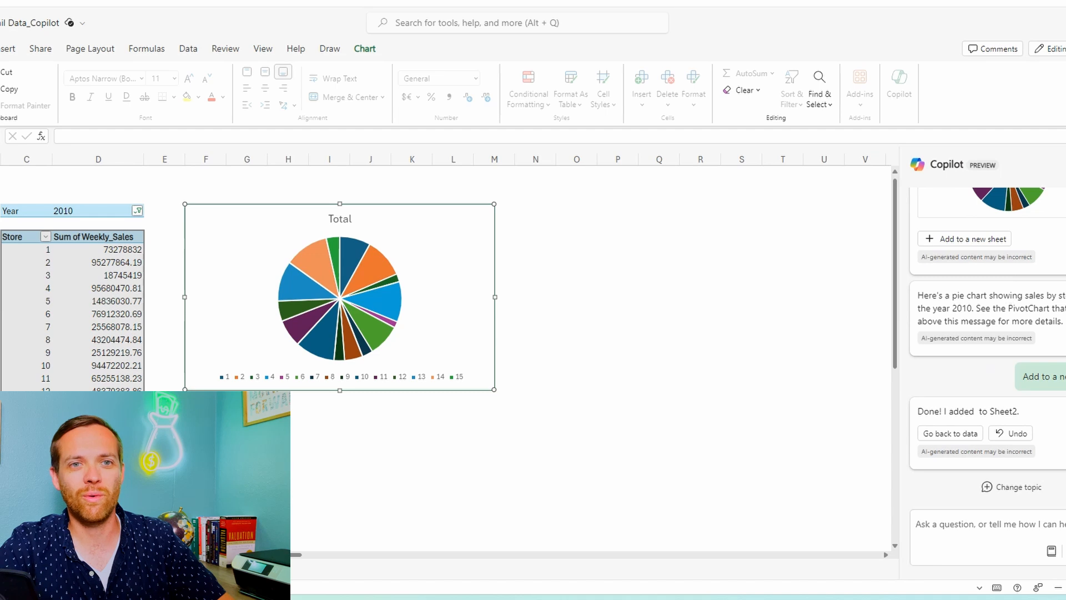
Ask Copilot "What is the best formula to use to search horizontally across a table" and read through its answer
left_click(1020, 521)
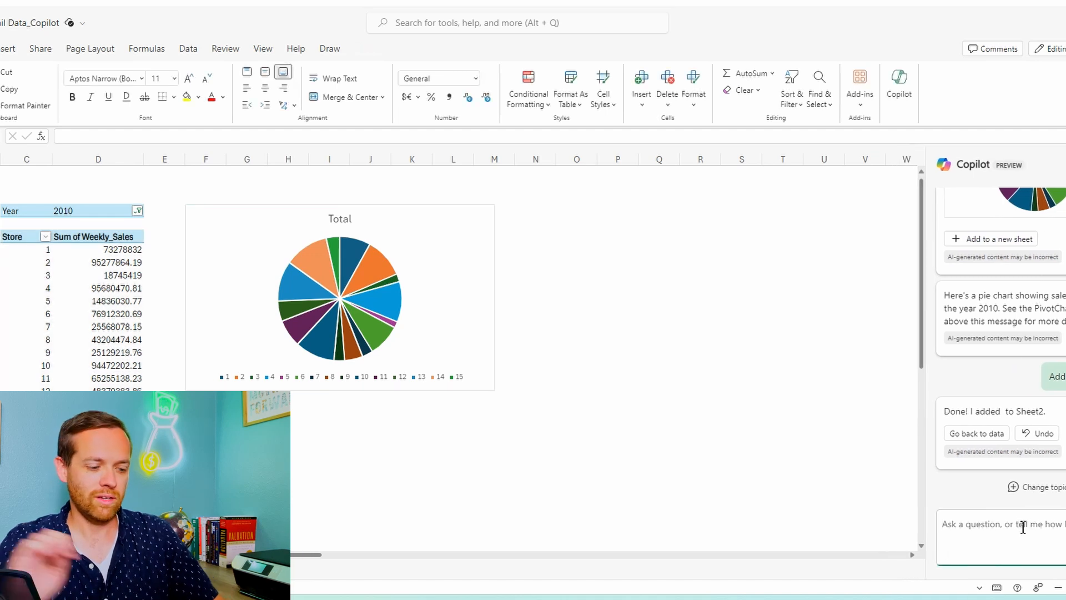
type("What is the ")
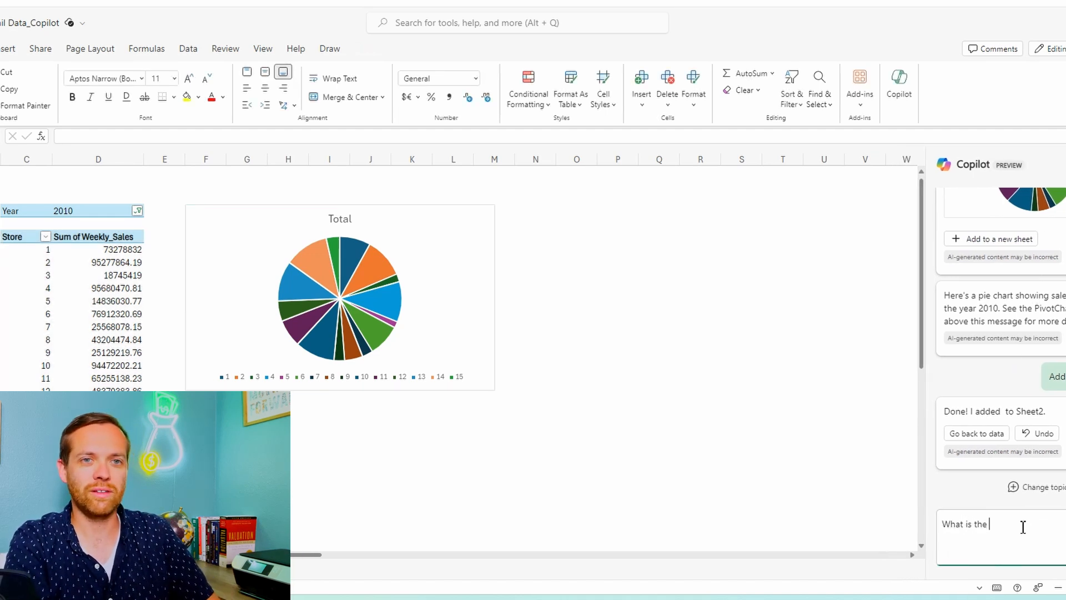
type("best formula to")
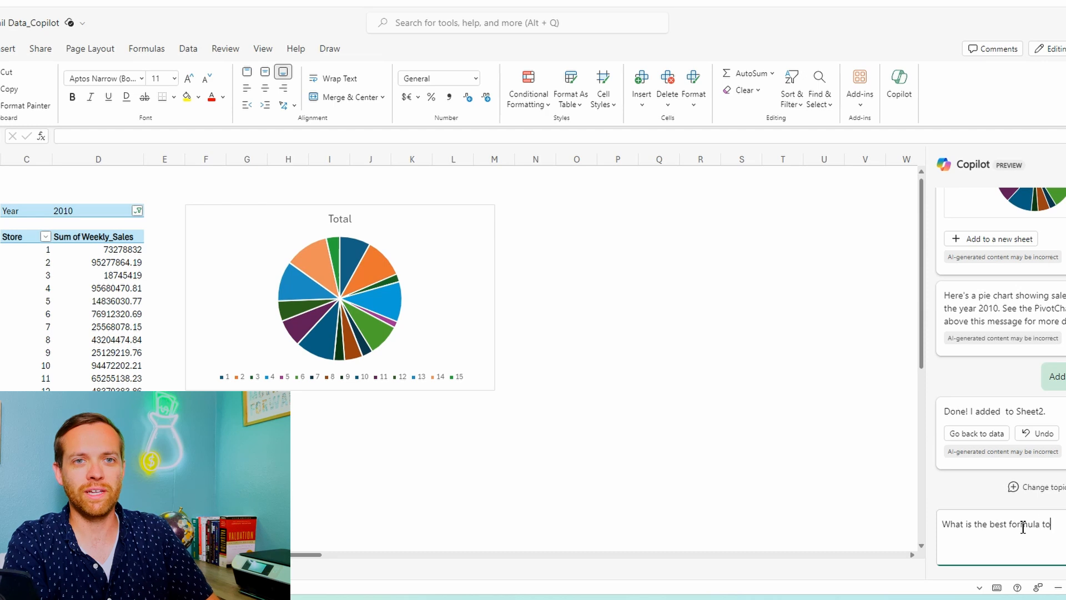
type(" use")
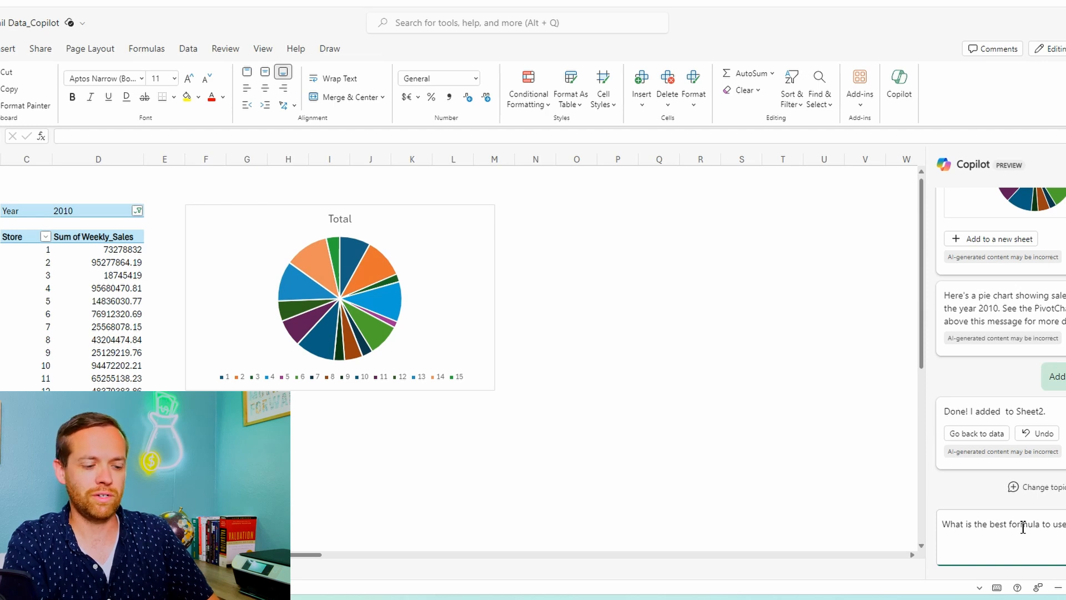
type("horizonta")
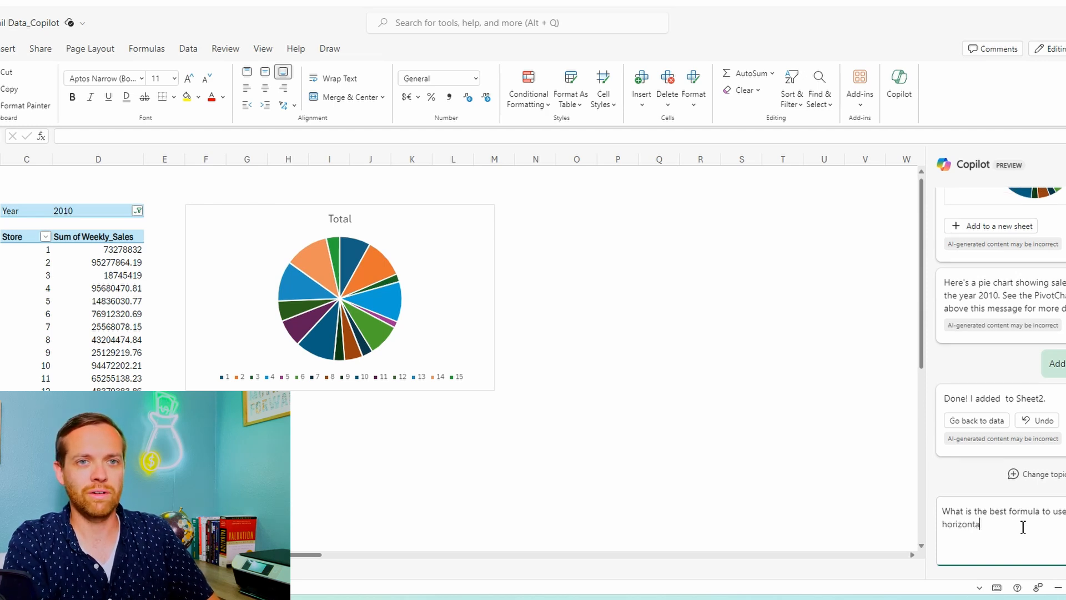
type("lly across a table")
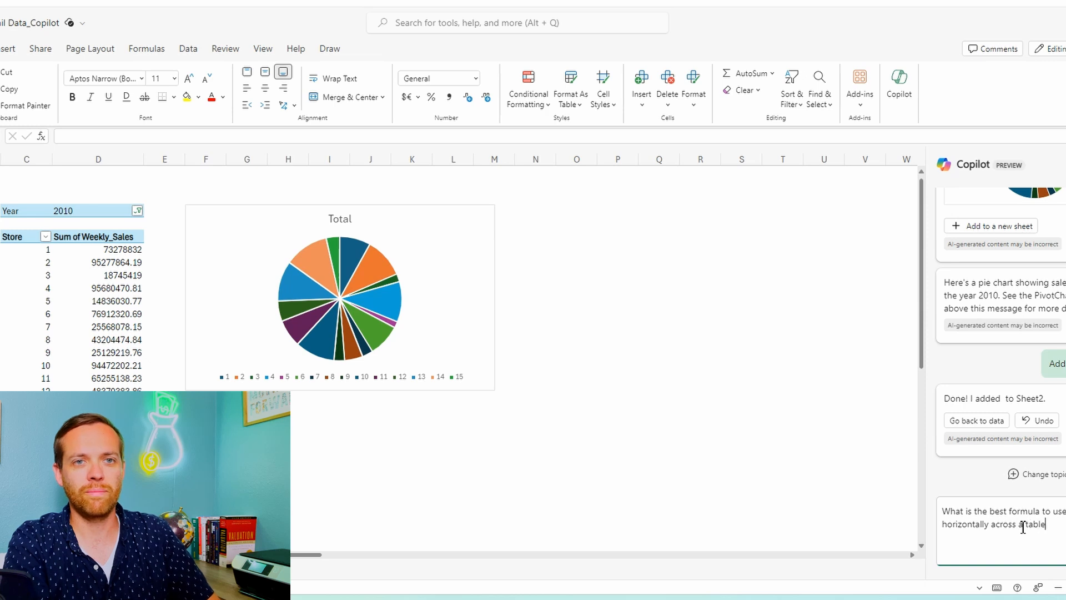
key("Return")
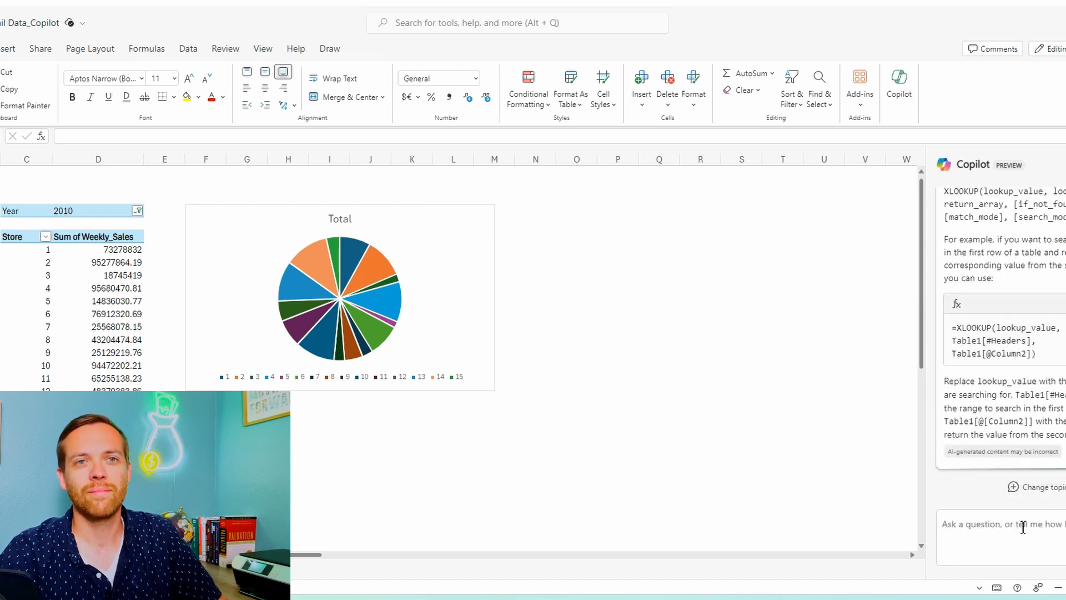
scroll(982, 328, "up", 3)
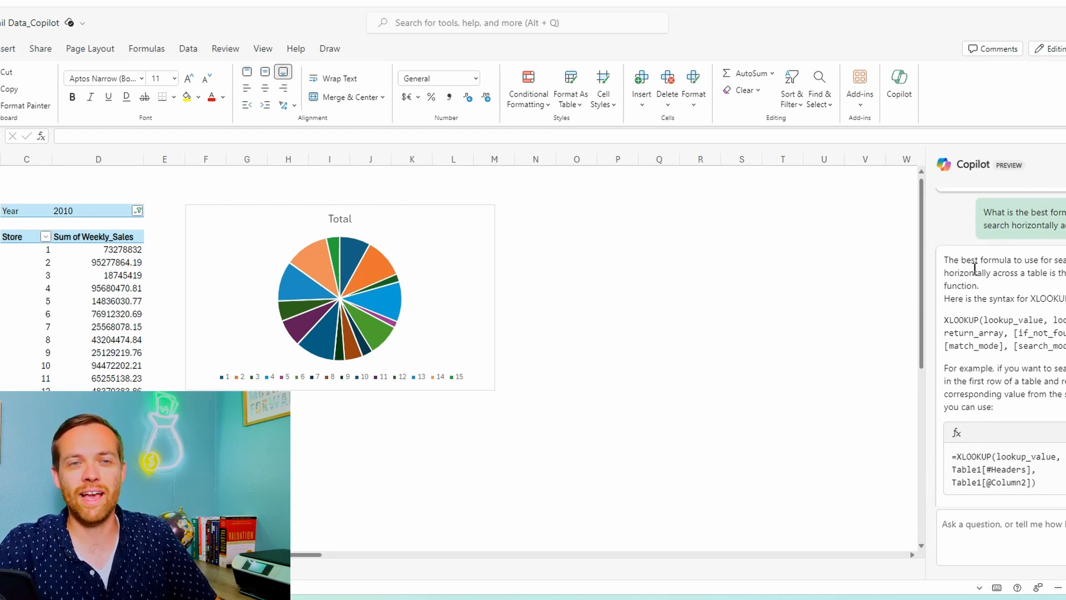
scroll(978, 261, "down", 2)
scroll(986, 286, "down", 2)
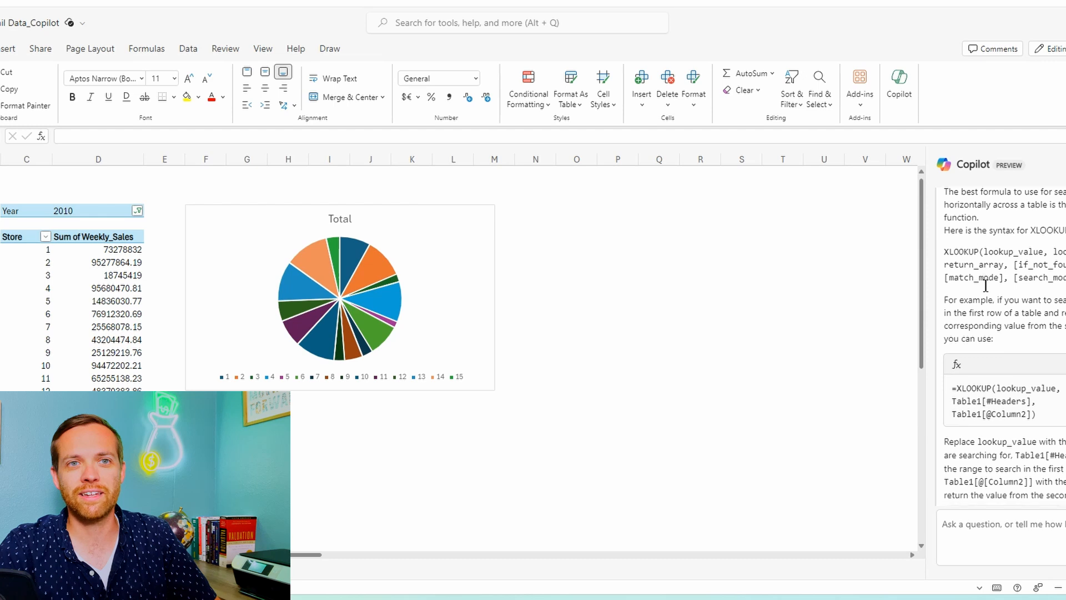